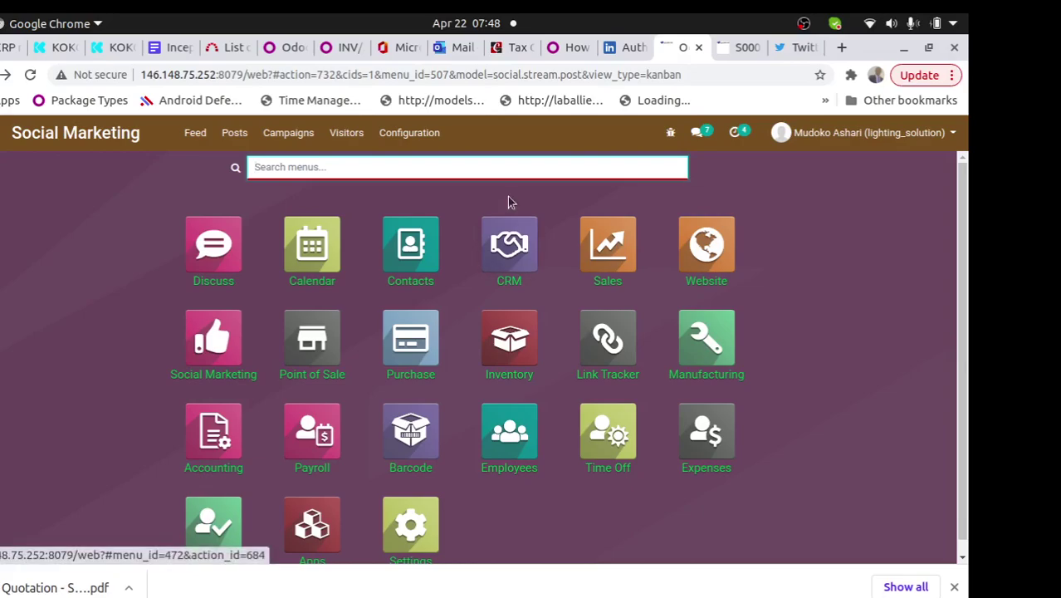
Open the Alexander Registrars draft invoice from the customer invoices in Accounting
left_click(223, 435)
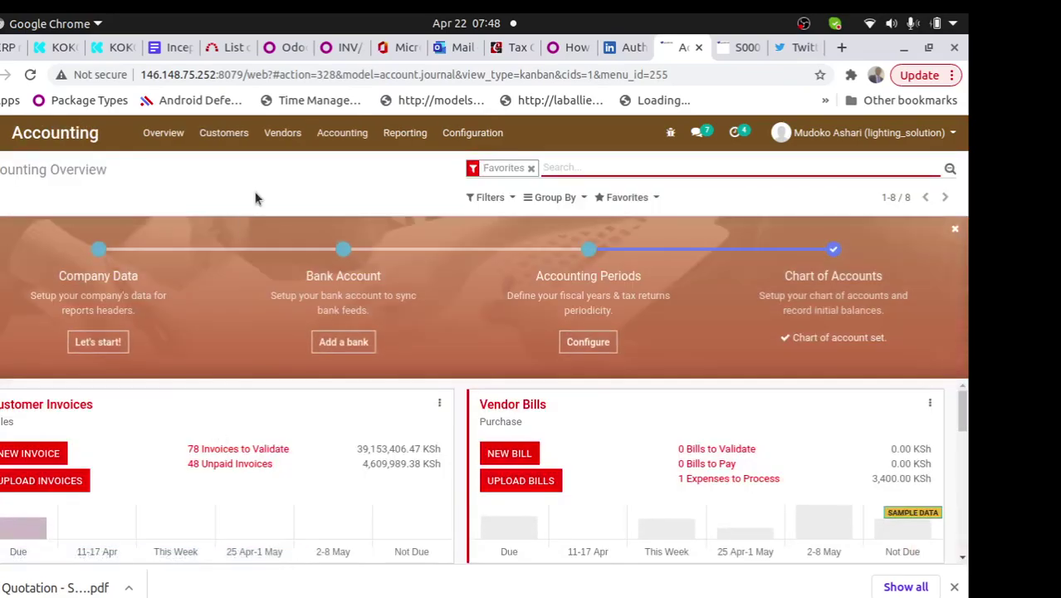
left_click(223, 133)
left_click(243, 168)
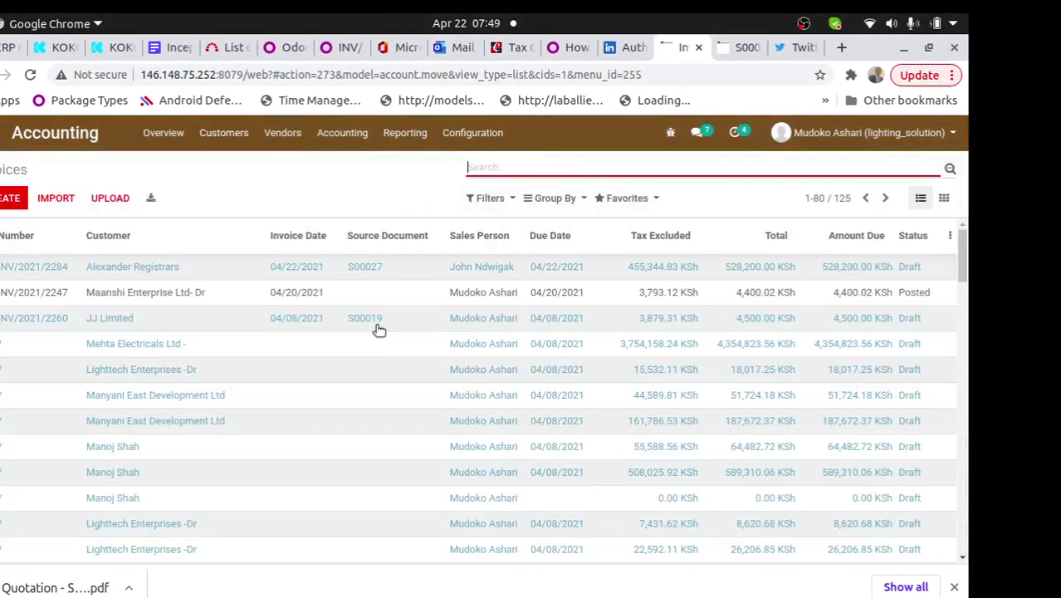
left_click(316, 273)
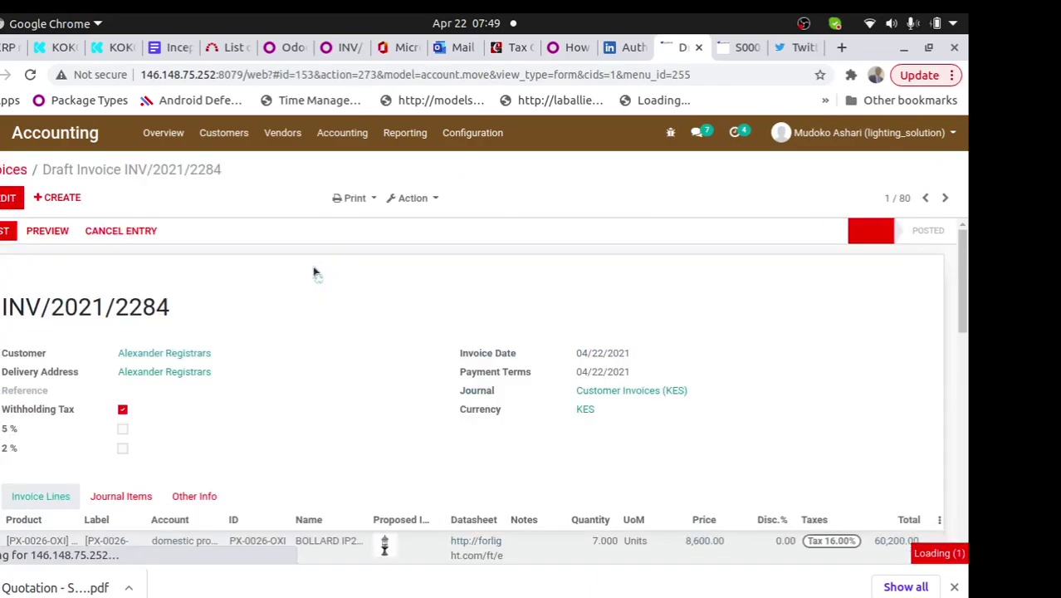
Edit the draft invoice so that Withholding Tax is enabled at the 5 % rate
left_click(5, 200)
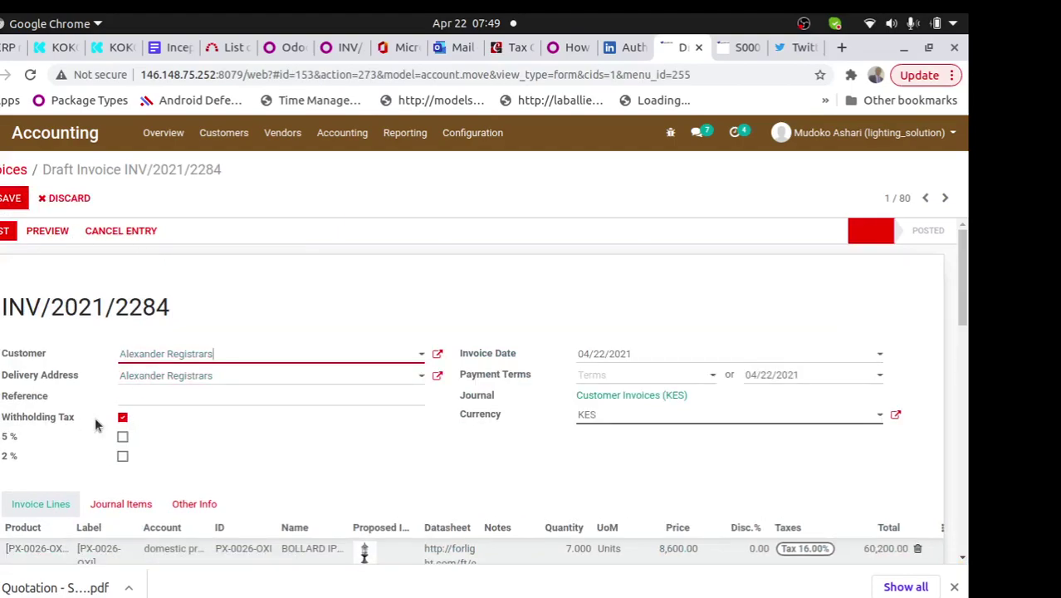
left_click(123, 419)
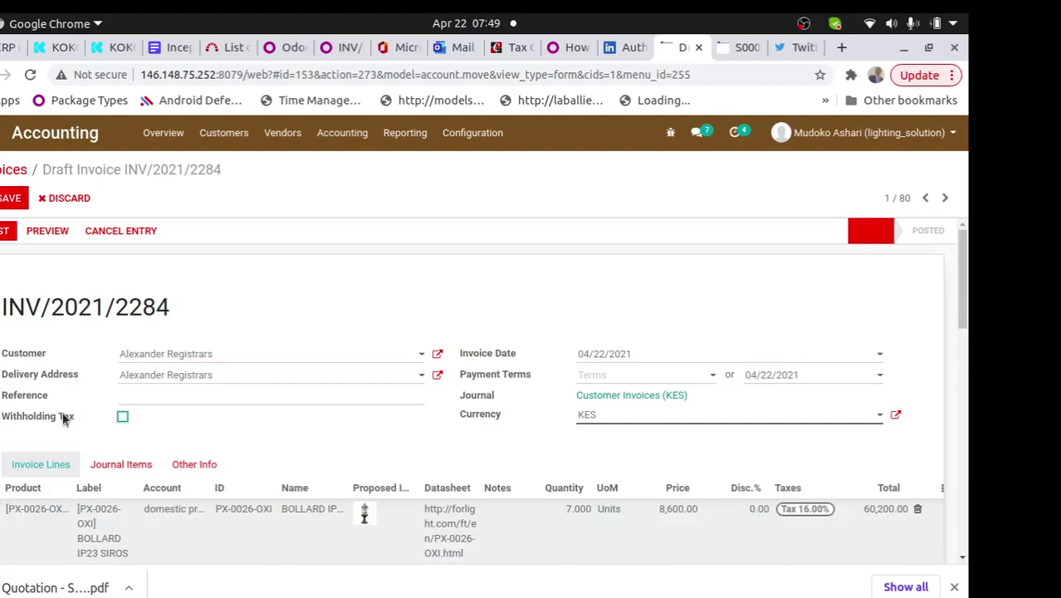
left_click(123, 417)
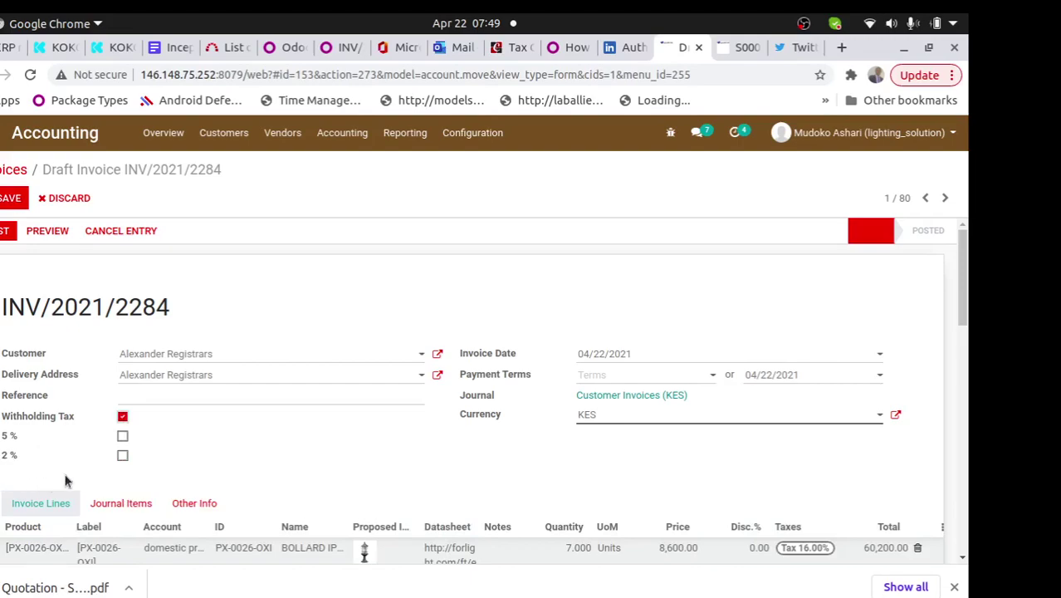
left_click(122, 437)
scroll(928, 332, "down", 3)
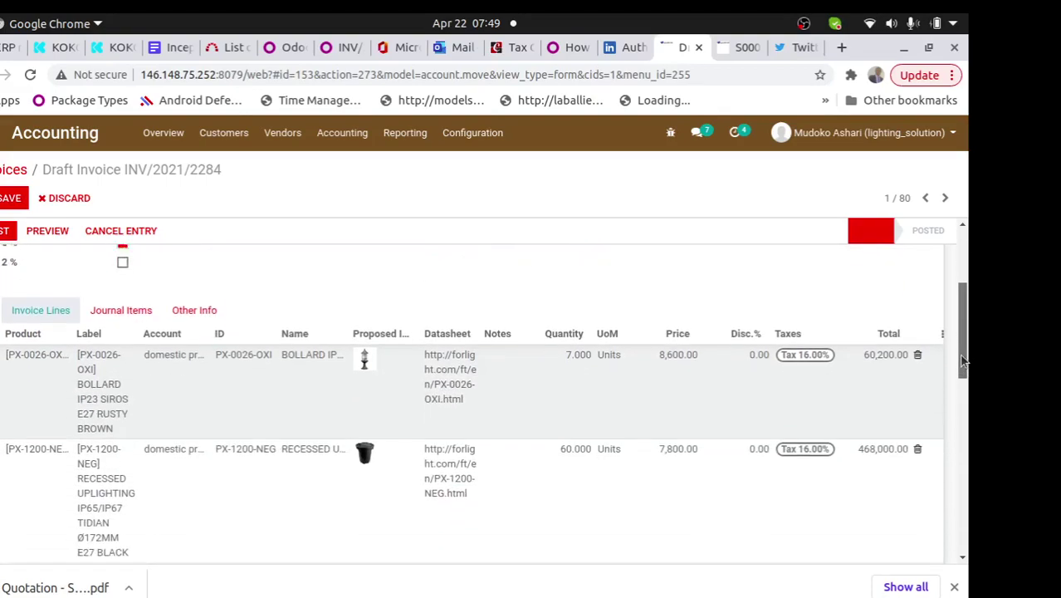
Post the invoice with the 5 % withholding option selected
mouse_move(832, 359)
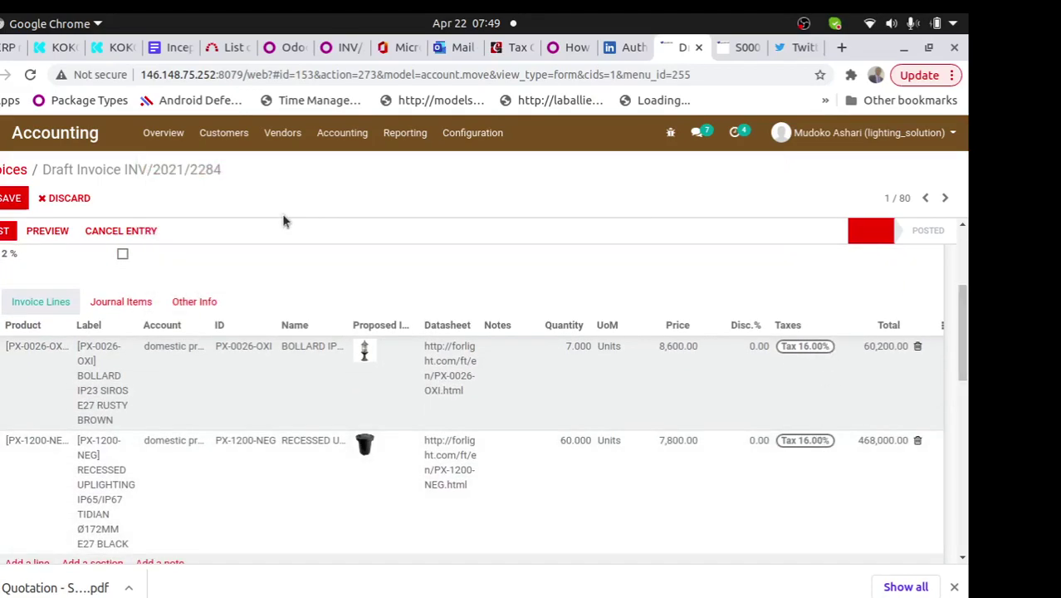
left_click(6, 230)
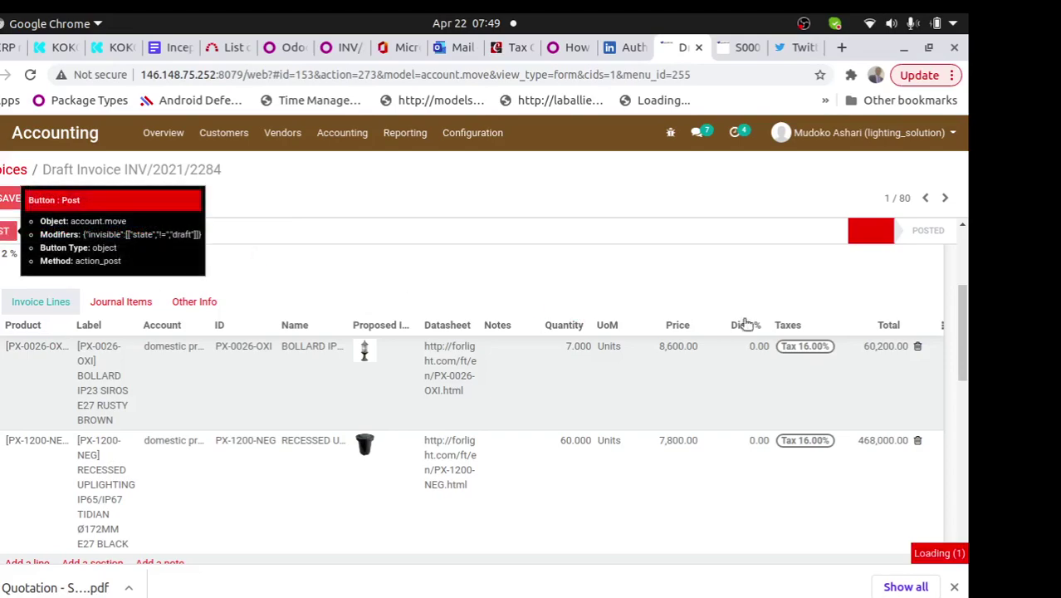
mouse_move(804, 374)
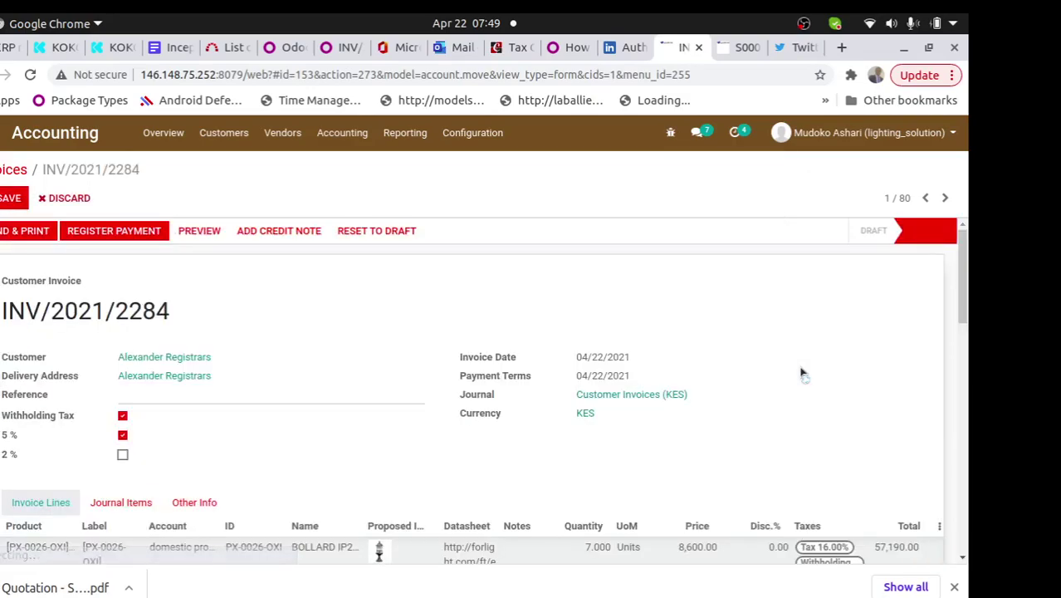
Check the taxes applied to the PX-1200-NEG invoice line and reset the invoice to draft
left_click_drag(970, 325, 945, 372)
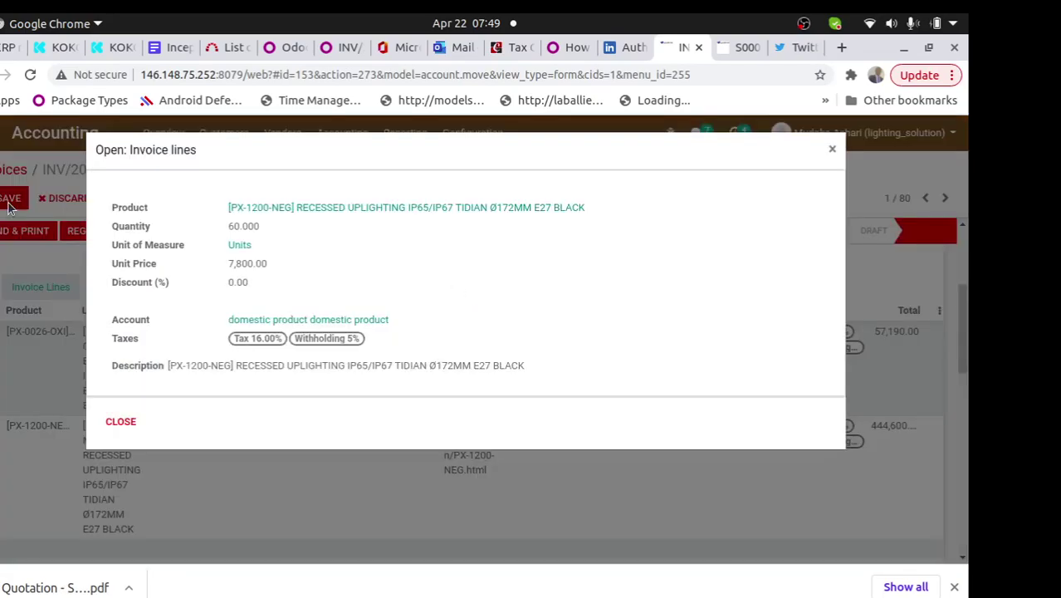
left_click(120, 421)
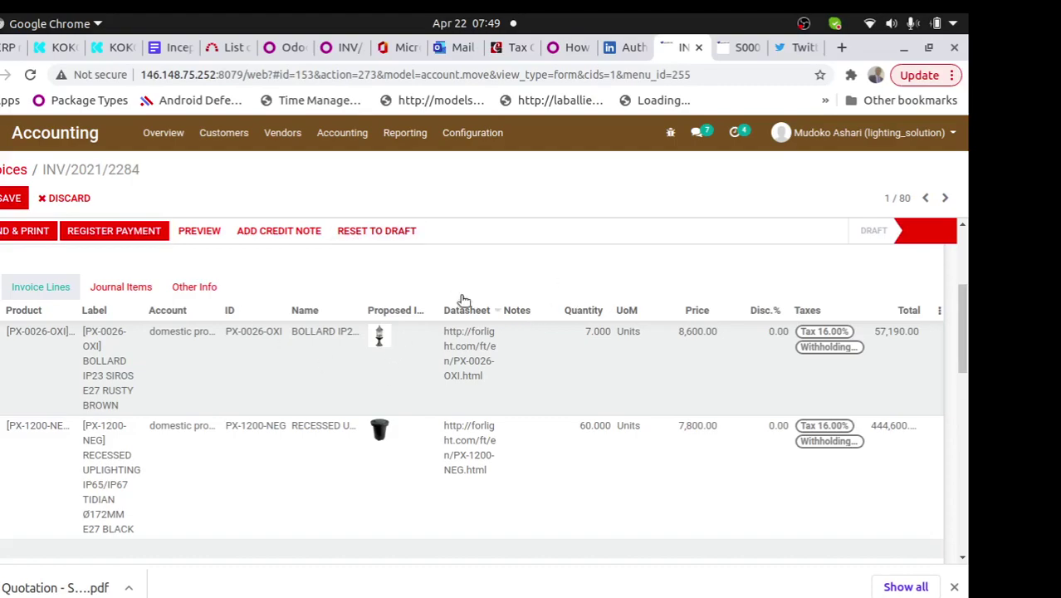
left_click(364, 238)
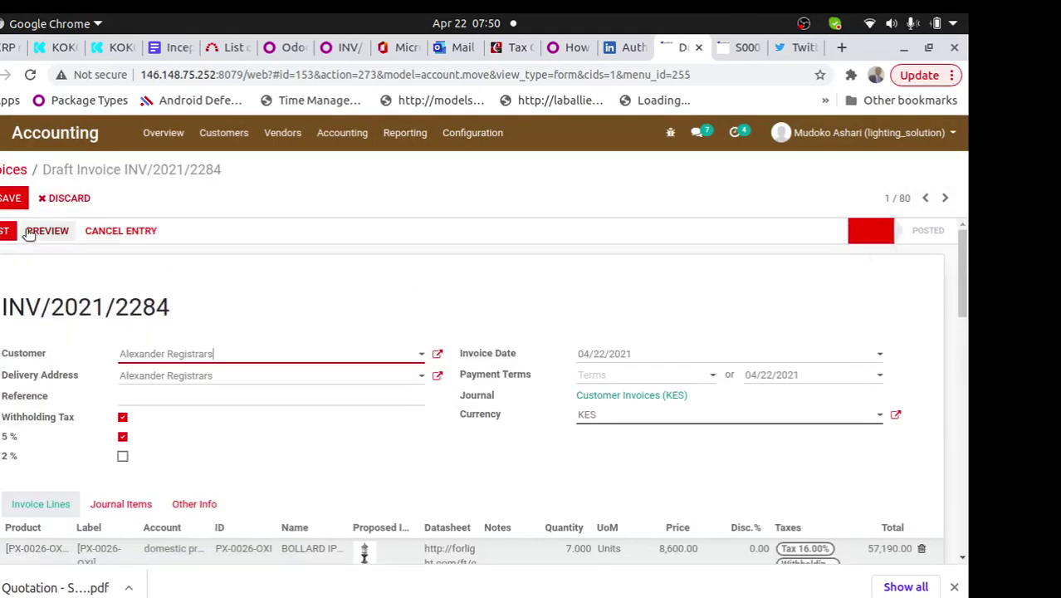
Replace the Withholding 5% tax on the PX-1200-NEG line with Withholding 2% and review the line
left_click_drag(963, 301, 929, 380)
left_click(837, 355)
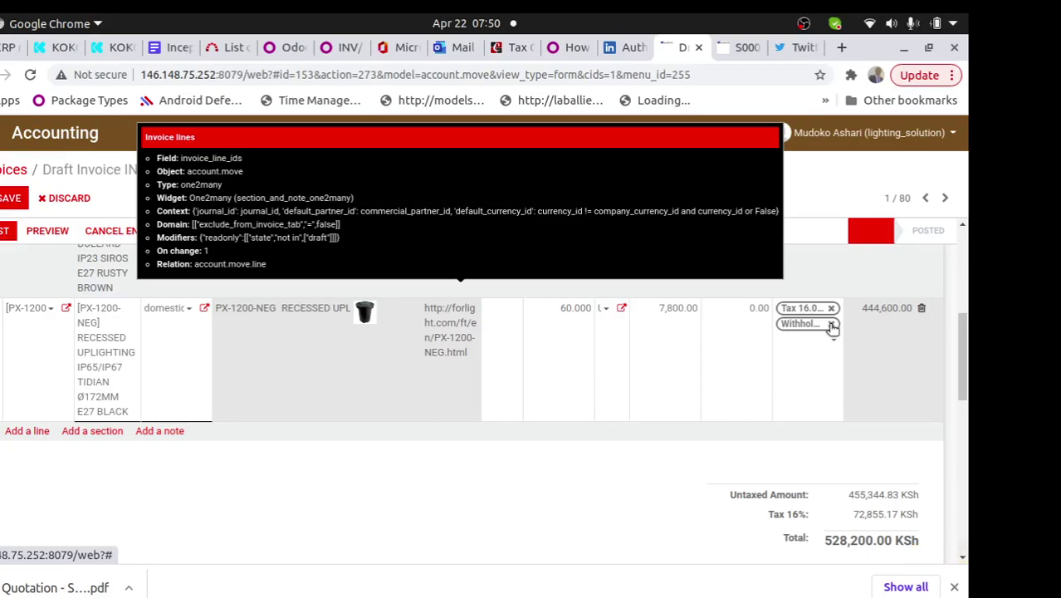
left_click(831, 324)
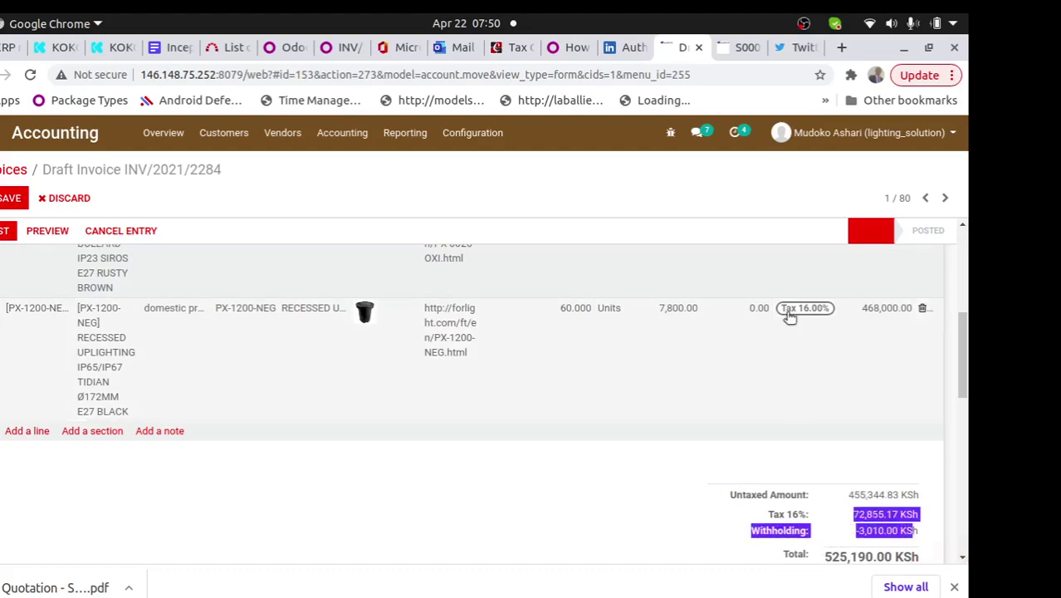
left_click(806, 335)
left_click(832, 325)
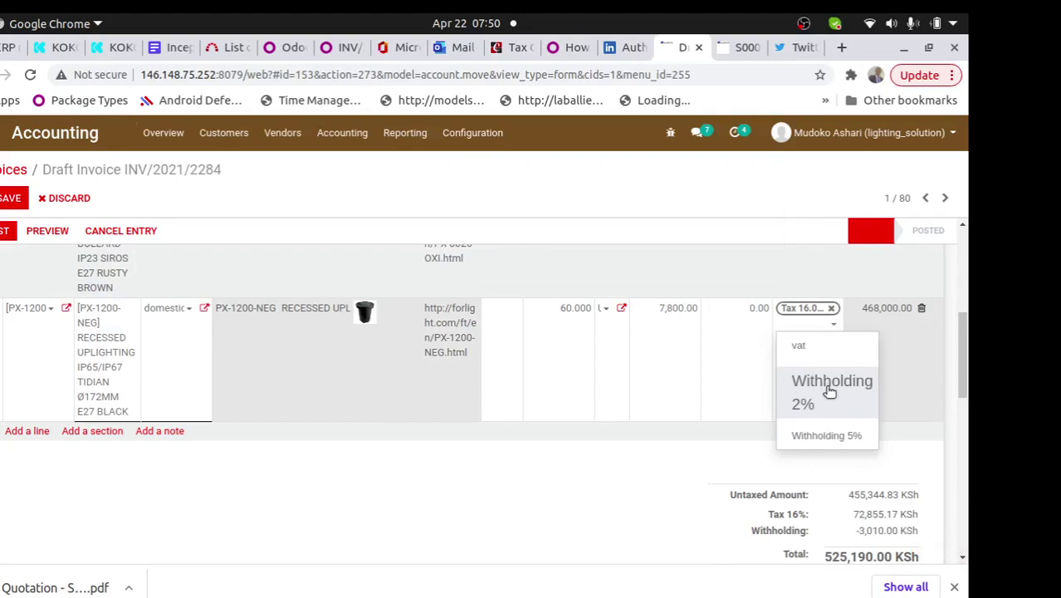
left_click(830, 390)
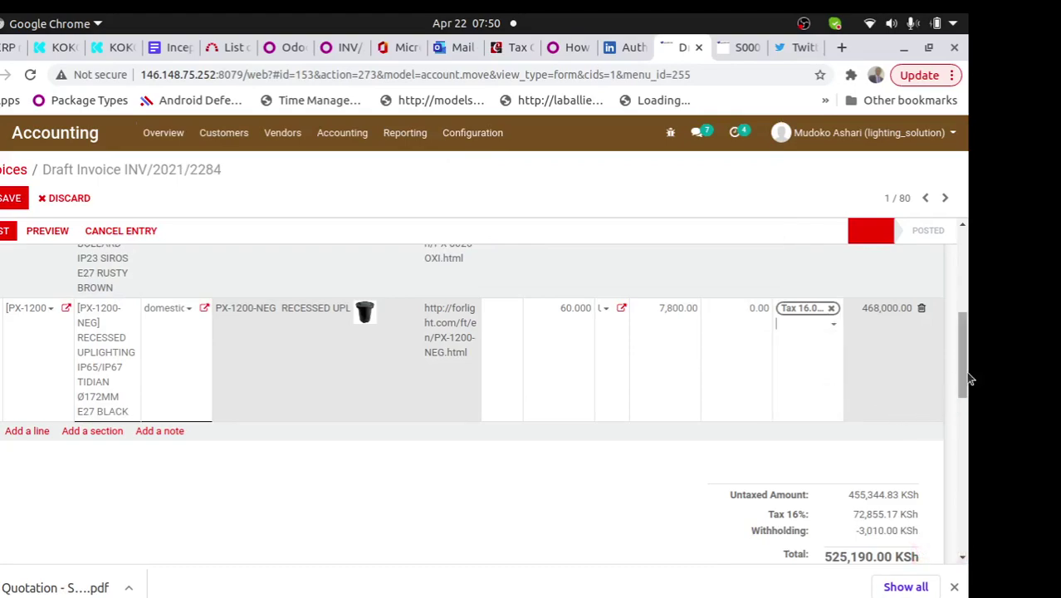
left_click_drag(969, 379, 921, 213)
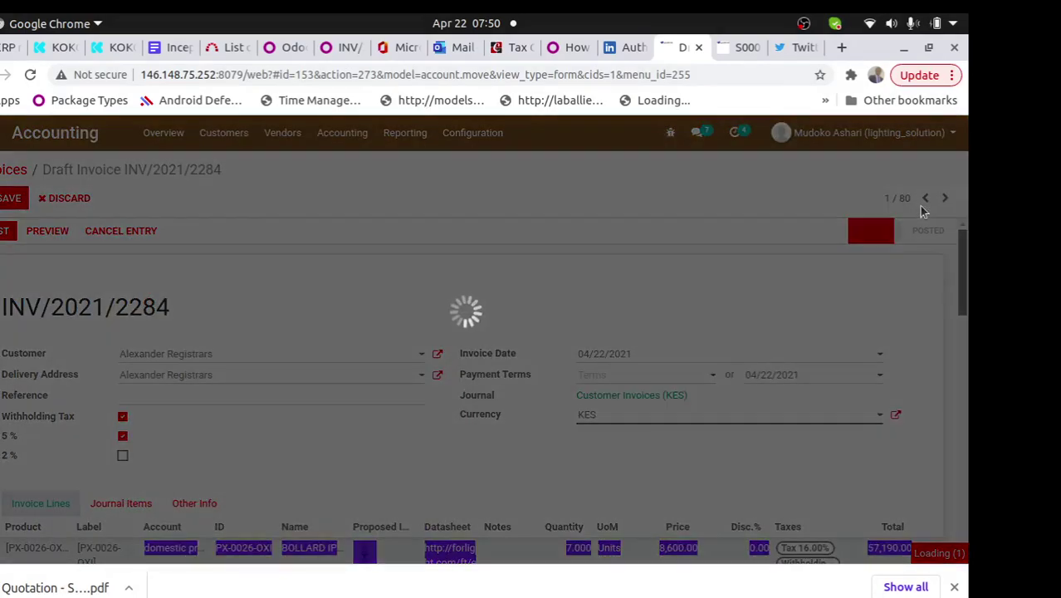
left_click_drag(962, 274, 960, 390)
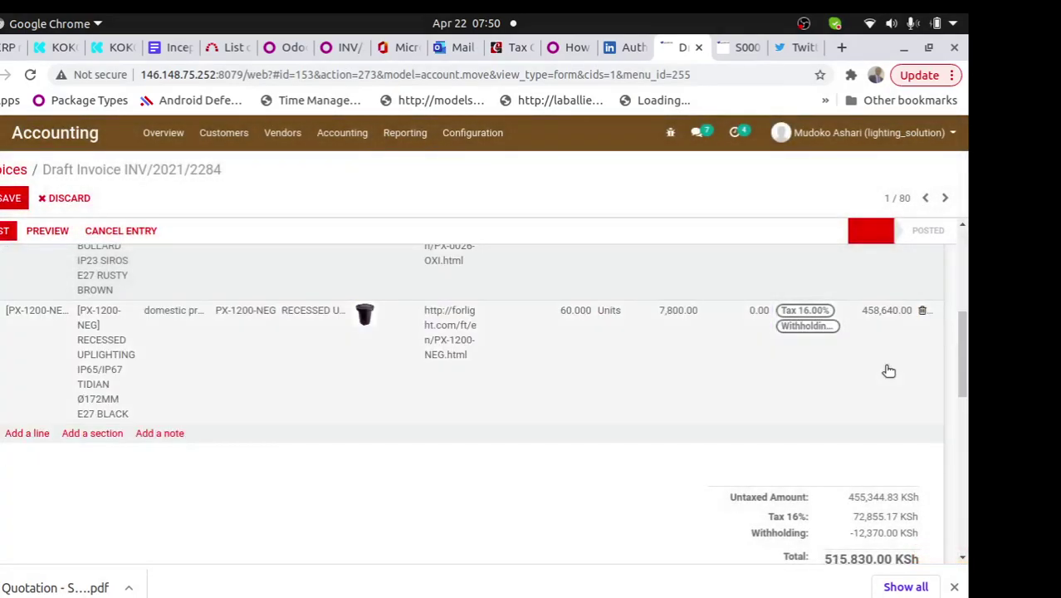
Replace the Withholding 2% tax on the PX-1200-NEG line with Withholding 5%
left_click(831, 331)
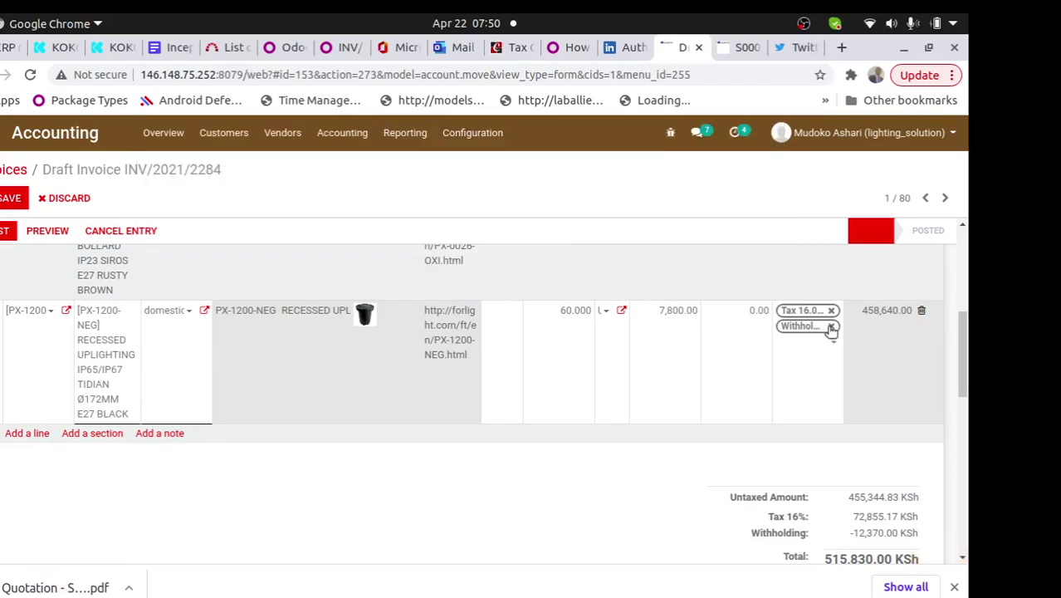
left_click(830, 326)
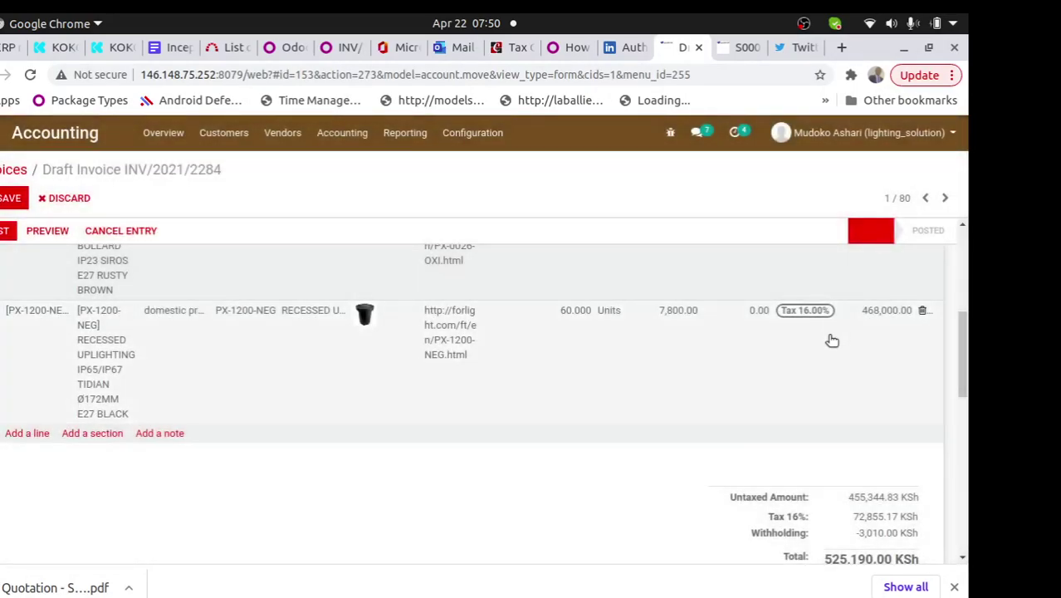
left_click(830, 332)
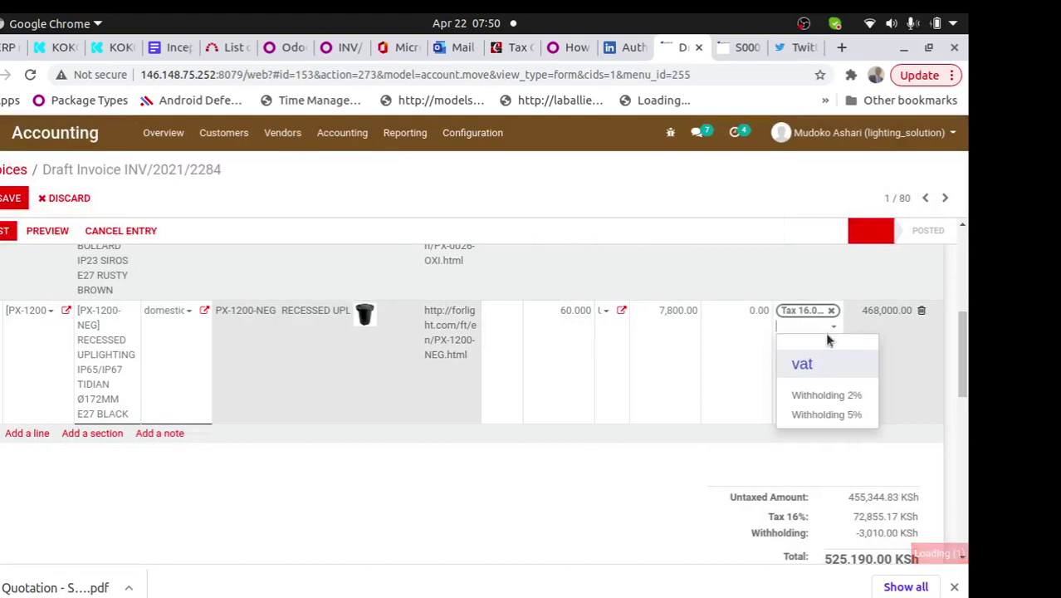
left_click(827, 428)
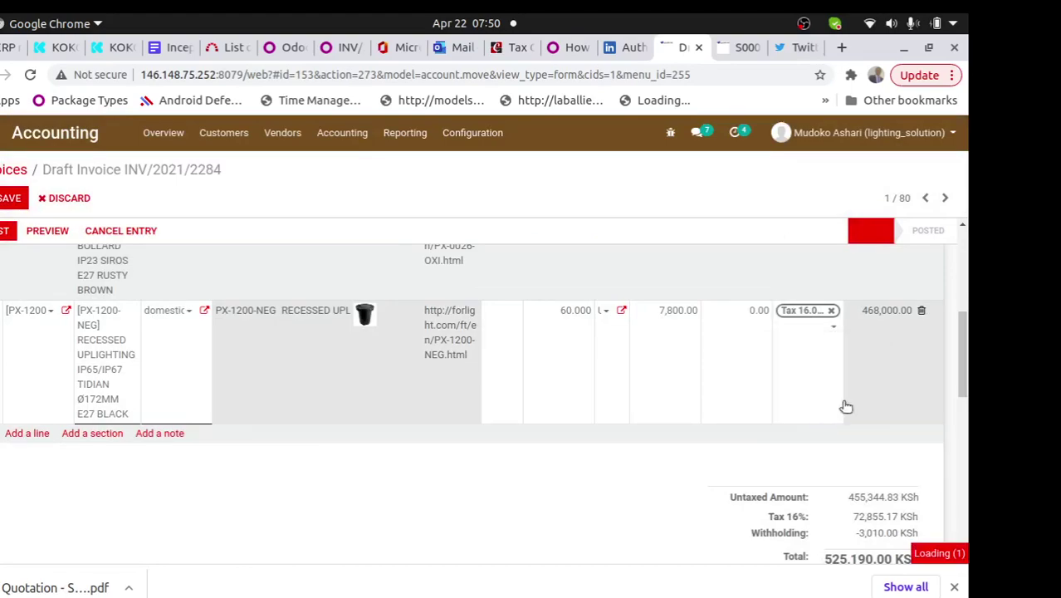
Review the invoice's withholding and total amounts, and save the draft invoice
left_click_drag(961, 339, 963, 400)
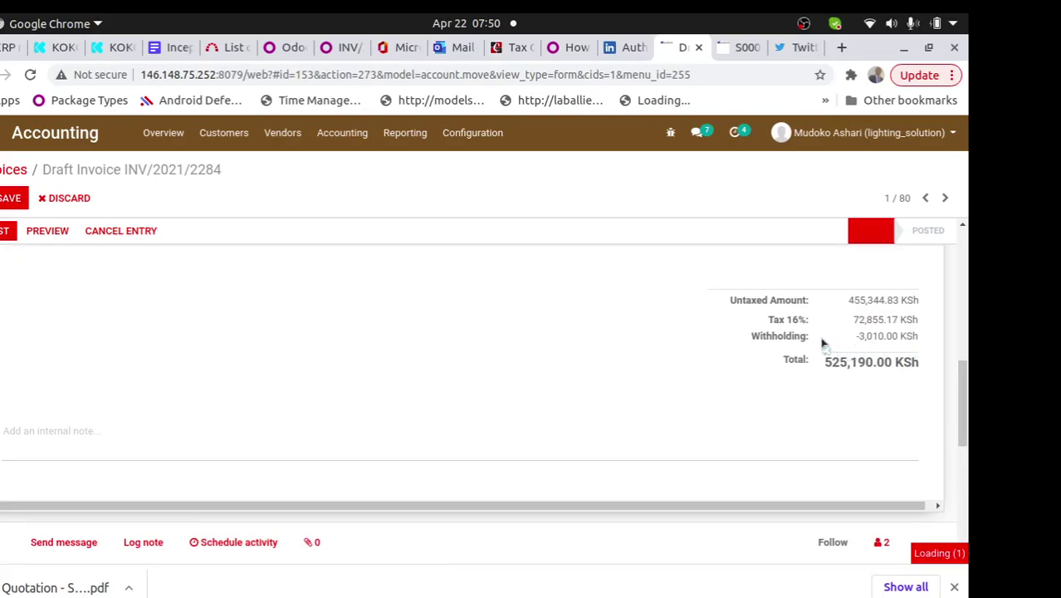
left_click_drag(824, 343, 765, 336)
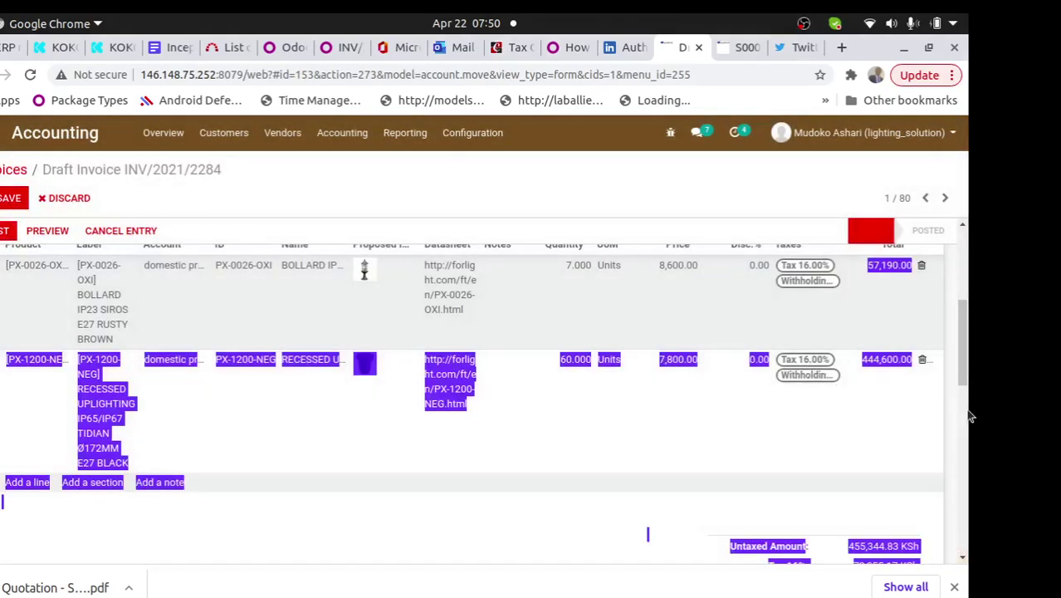
left_click_drag(963, 346, 964, 402)
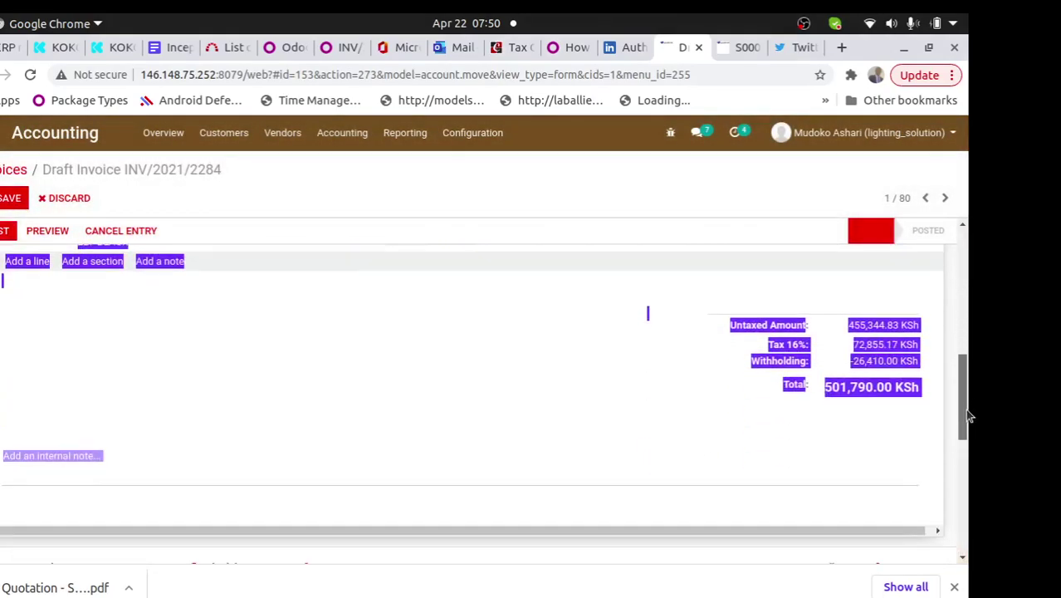
left_click(873, 426)
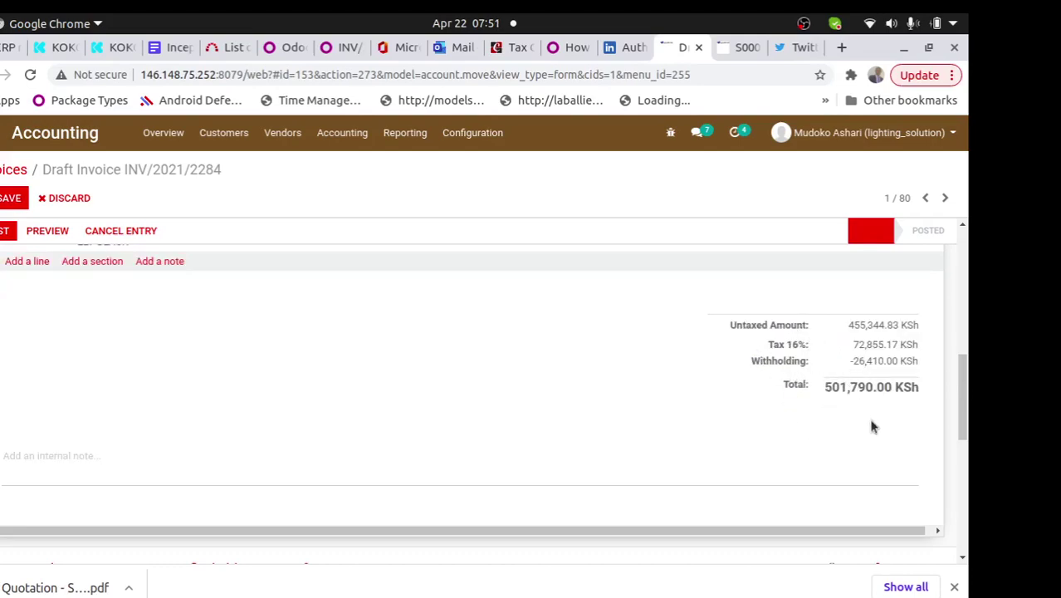
left_click_drag(963, 387, 944, 203)
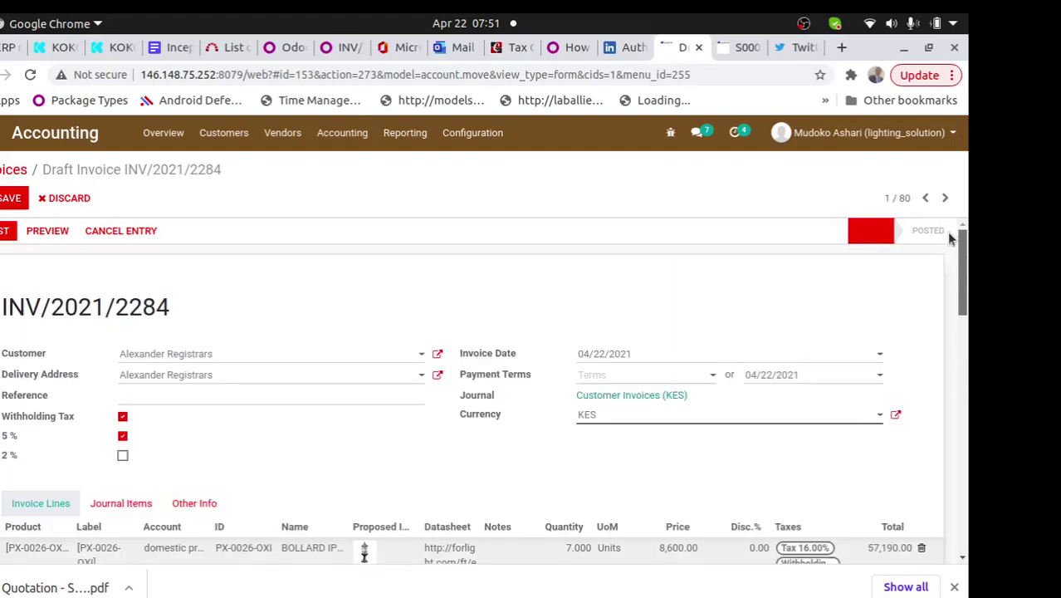
left_click(10, 200)
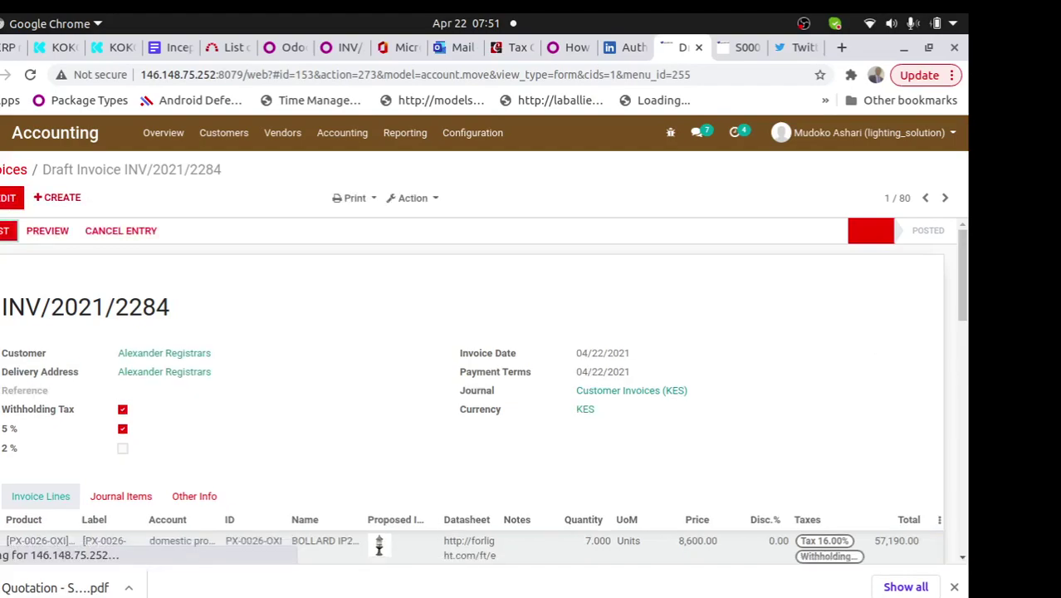
Switch to the Social Marketing module and open its configuration settings
left_click(4, 133)
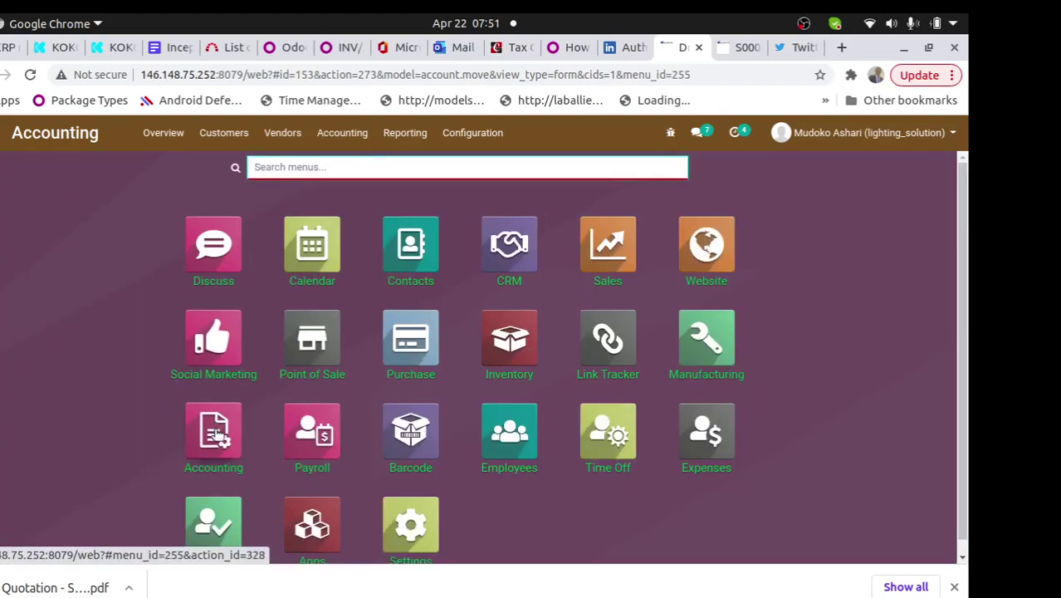
left_click(212, 368)
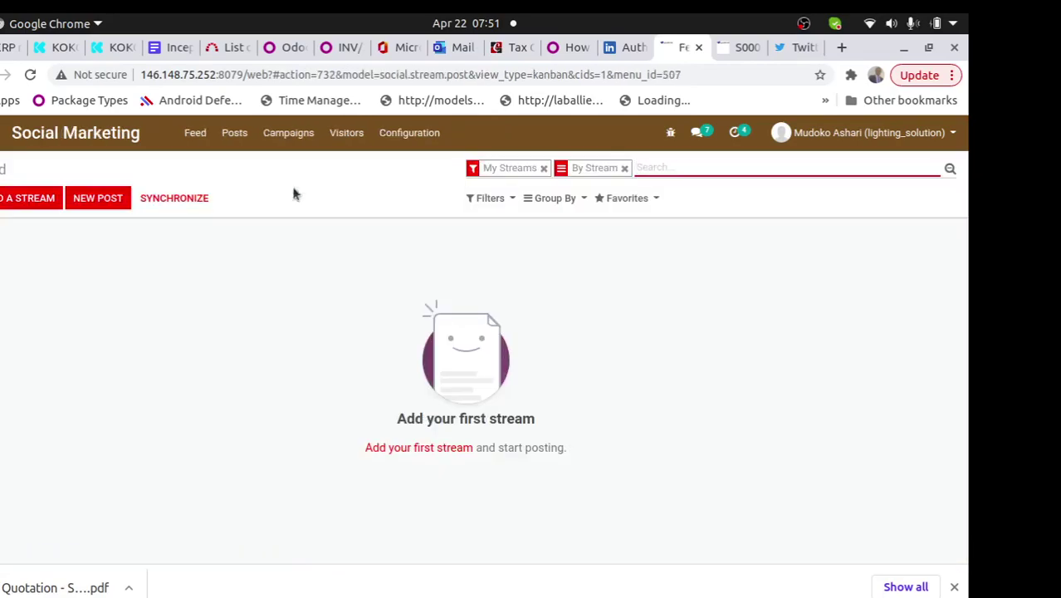
left_click(401, 140)
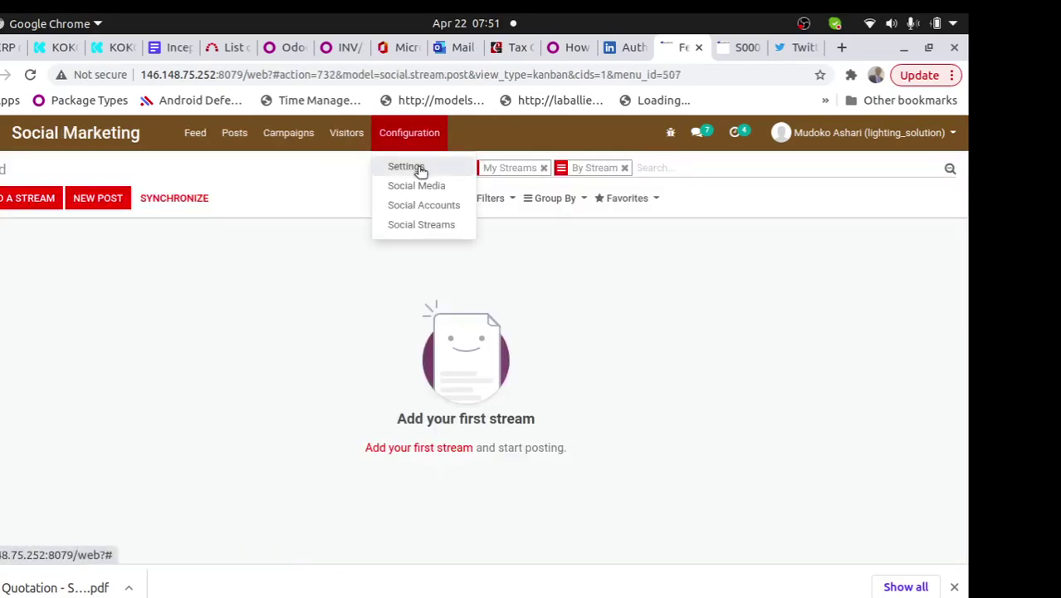
left_click(418, 170)
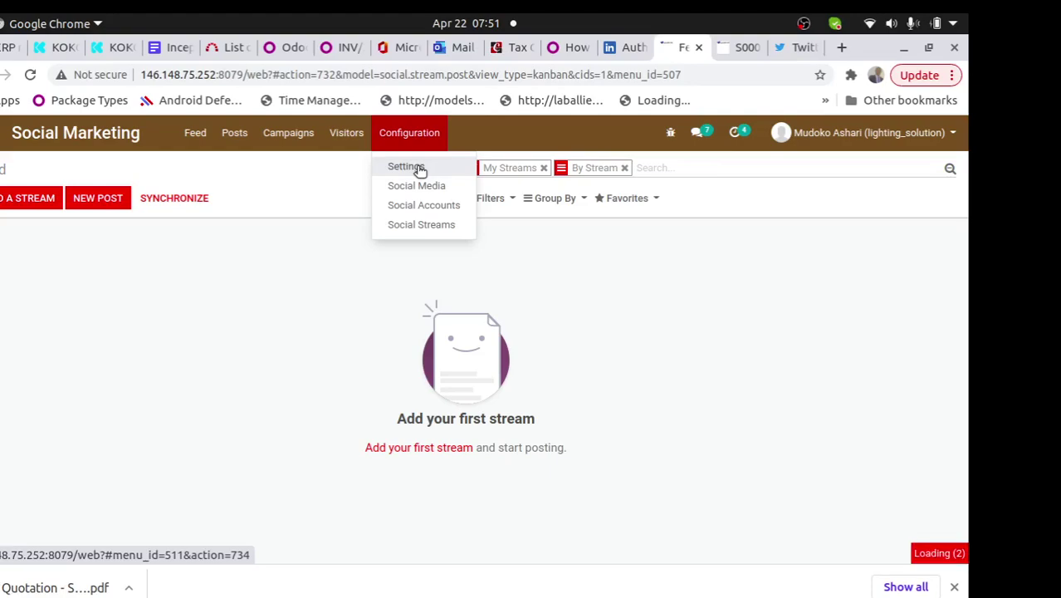
left_click(407, 166)
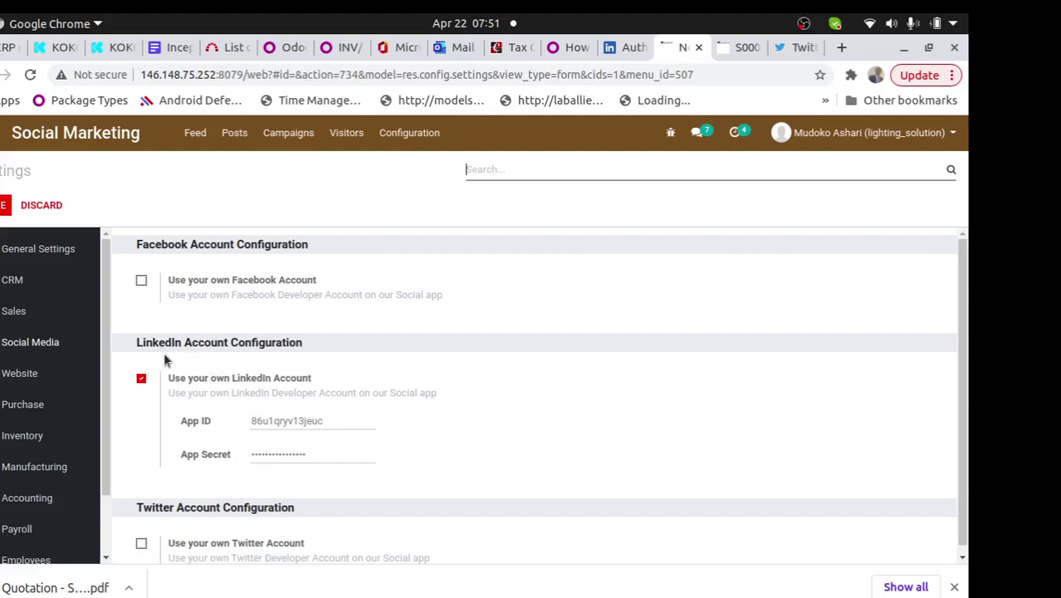
Look over the LinkedIn, Facebook and Twitter account configuration sections in the social media settings
left_click_drag(135, 349, 229, 330)
left_click(276, 237)
left_click_drag(147, 503, 137, 503)
left_click_drag(971, 370, 968, 391)
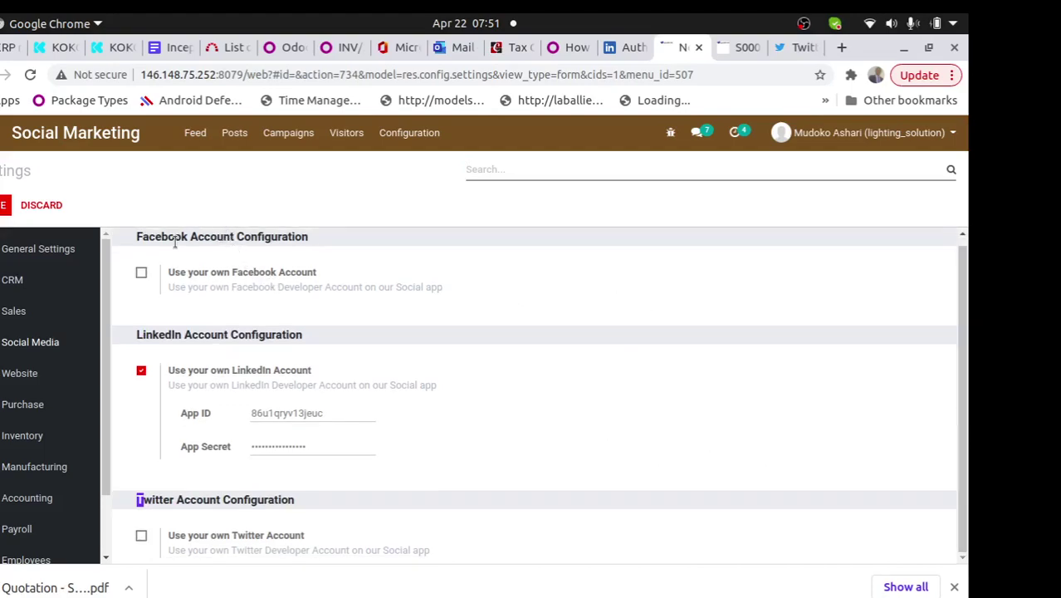
Switch to the LinkedIn Developers site, go to its main developers page, and open the form for creating an app
left_click_drag(968, 293, 912, 229)
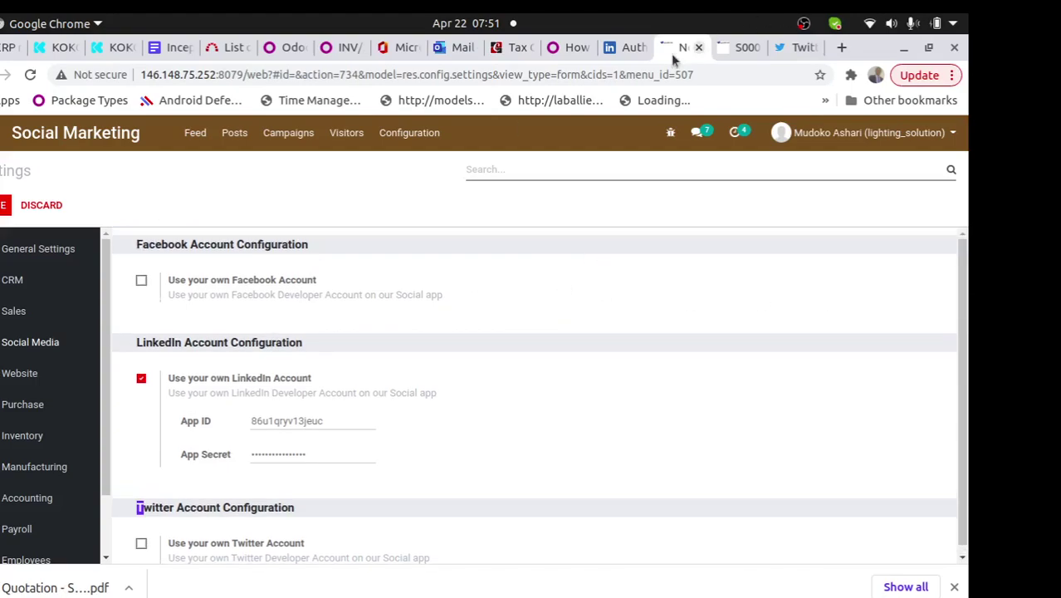
left_click(619, 48)
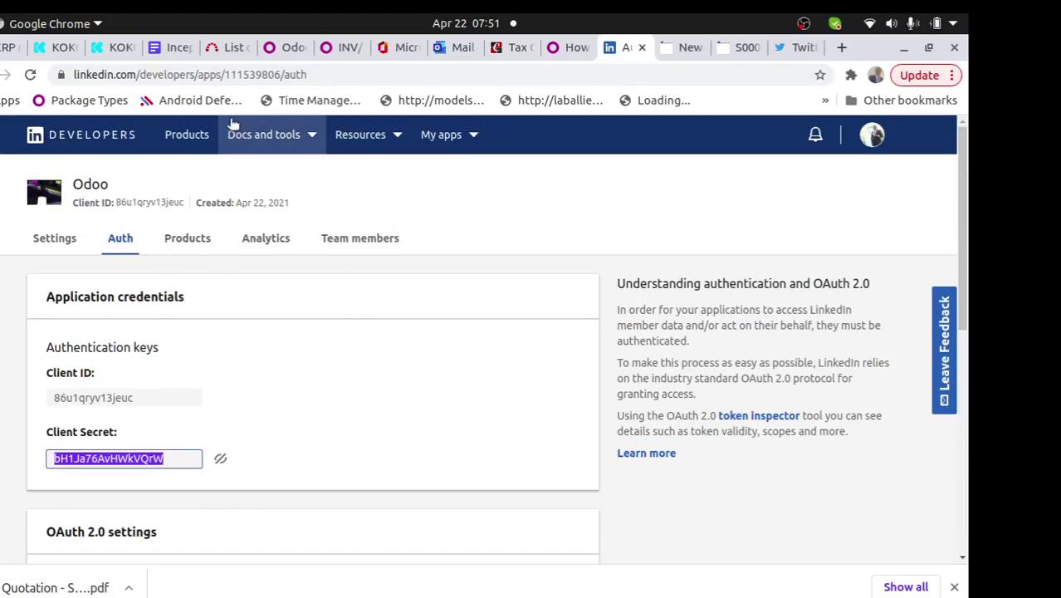
left_click_drag(191, 73, 370, 75)
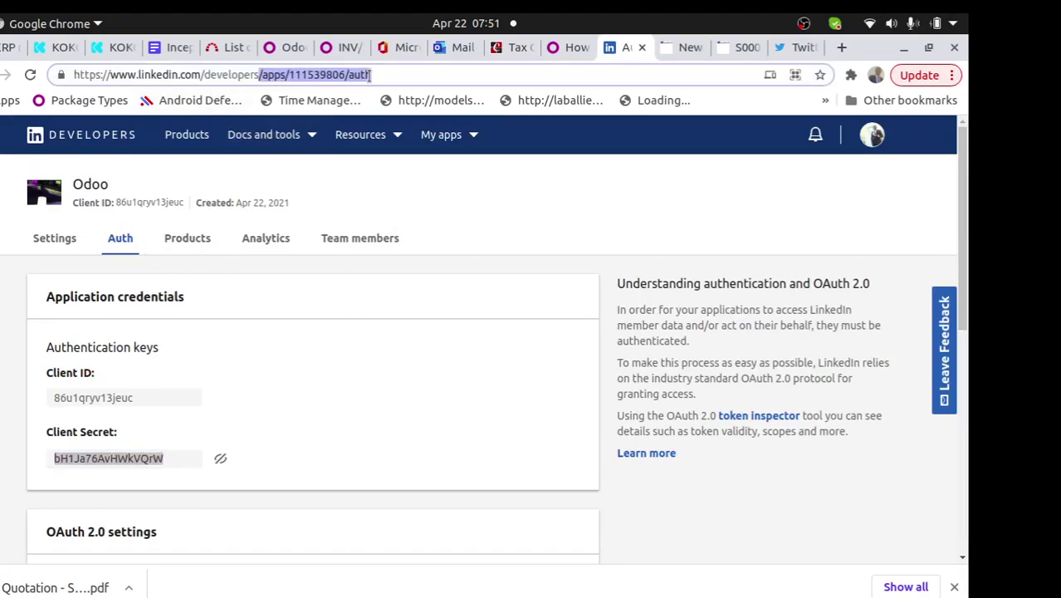
key("BackSpace")
key("Return")
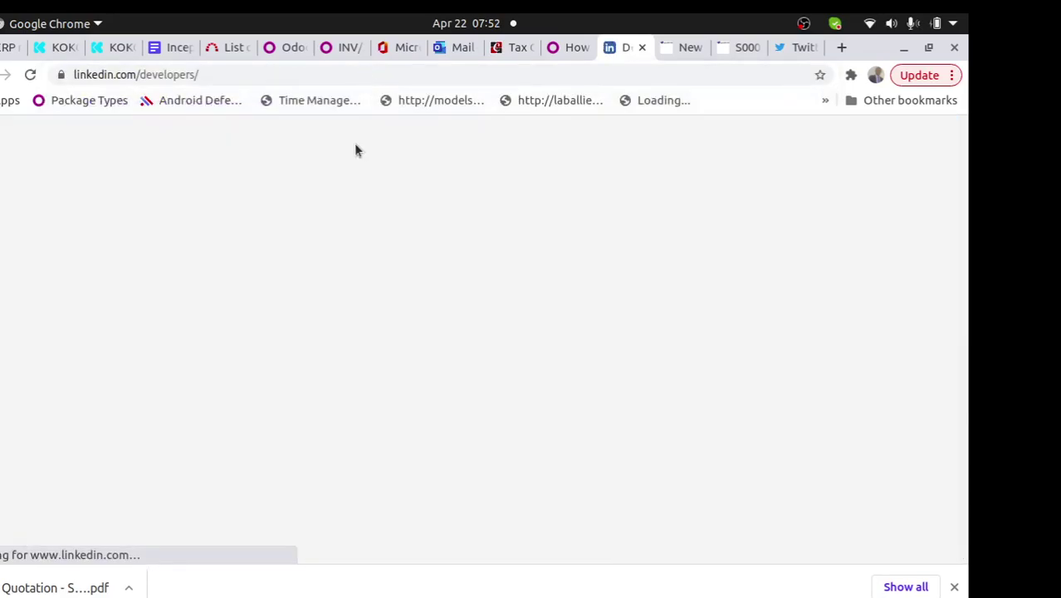
left_click(463, 399)
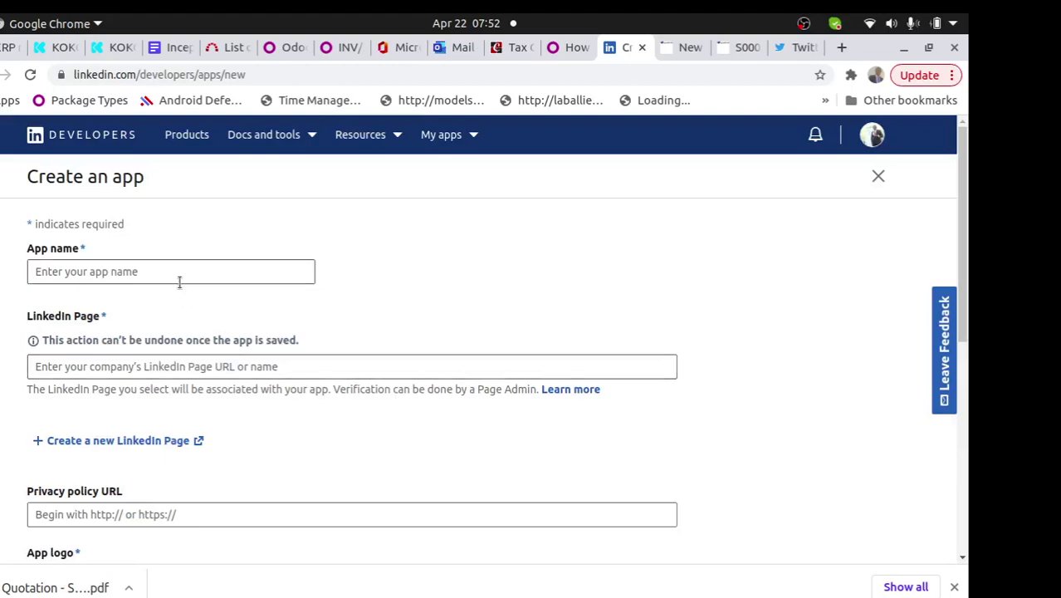
Name the new LinkedIn app Odoo and enter "John" as the LinkedIn Page search text
left_click(174, 275)
left_click(90, 306)
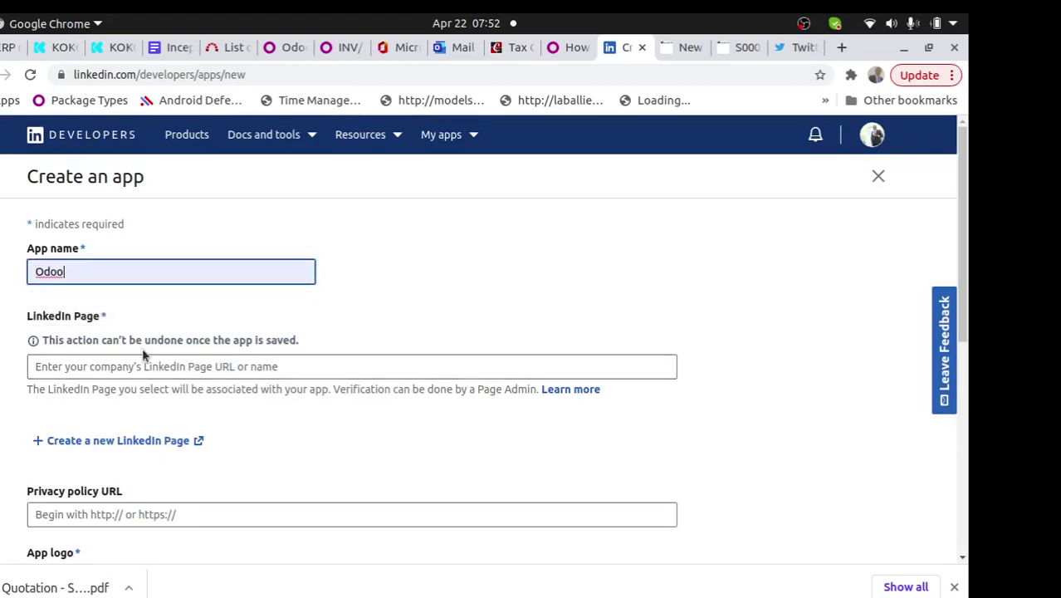
left_click(91, 366)
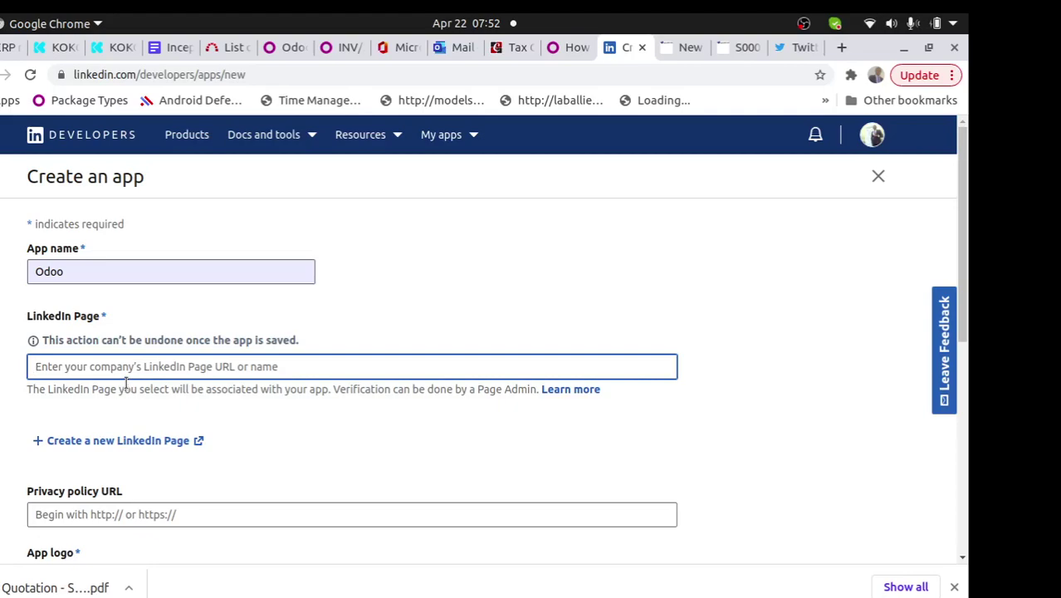
type("John")
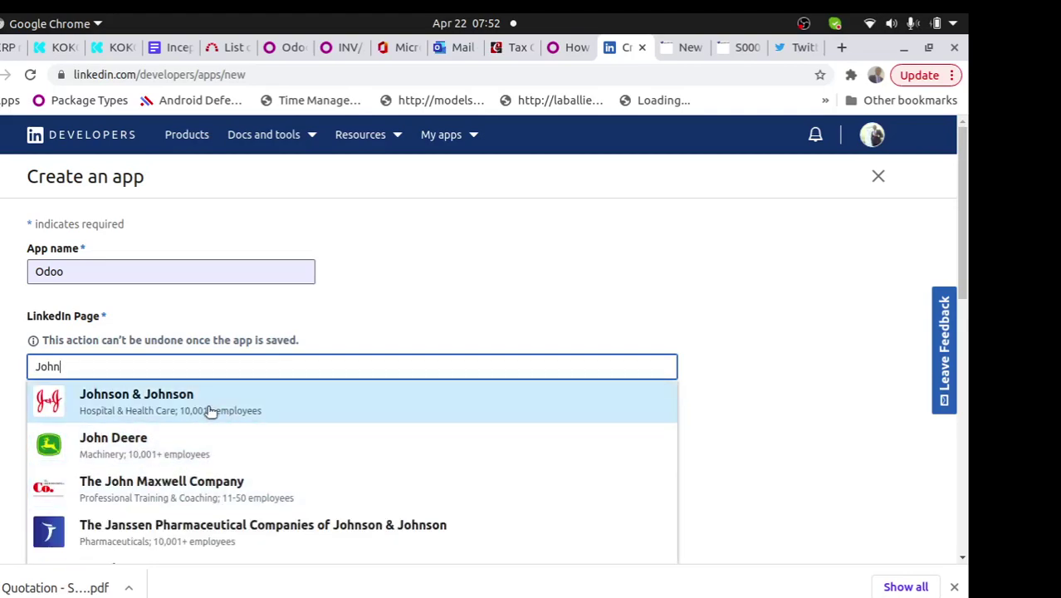
left_click(572, 339)
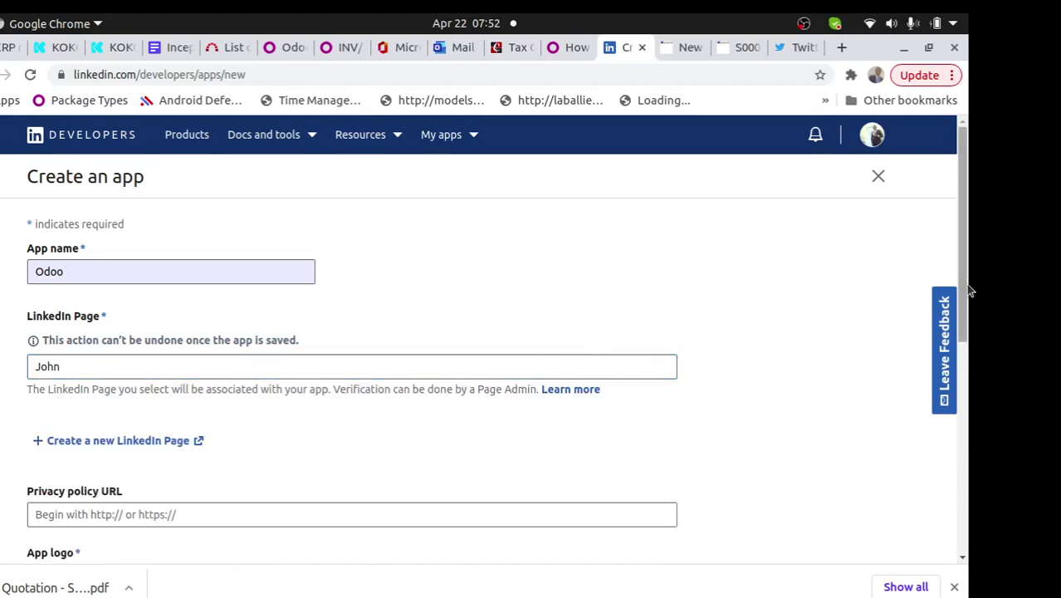
Agree to the API Terms of Use, dismiss the satisfaction survey, and try to create the app
left_click_drag(967, 290, 963, 355)
left_click(147, 372)
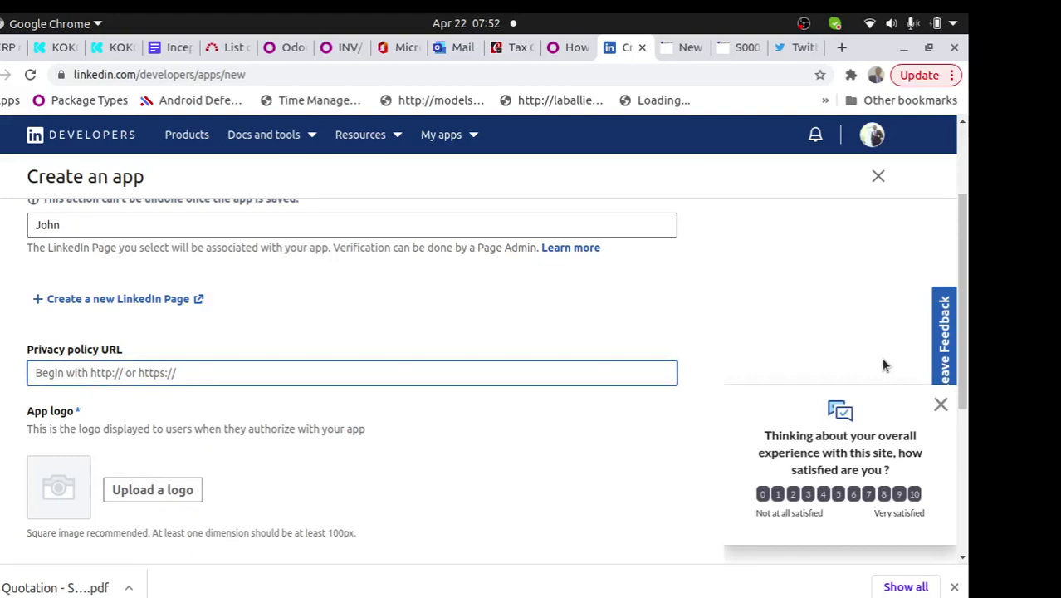
left_click_drag(970, 332, 940, 479)
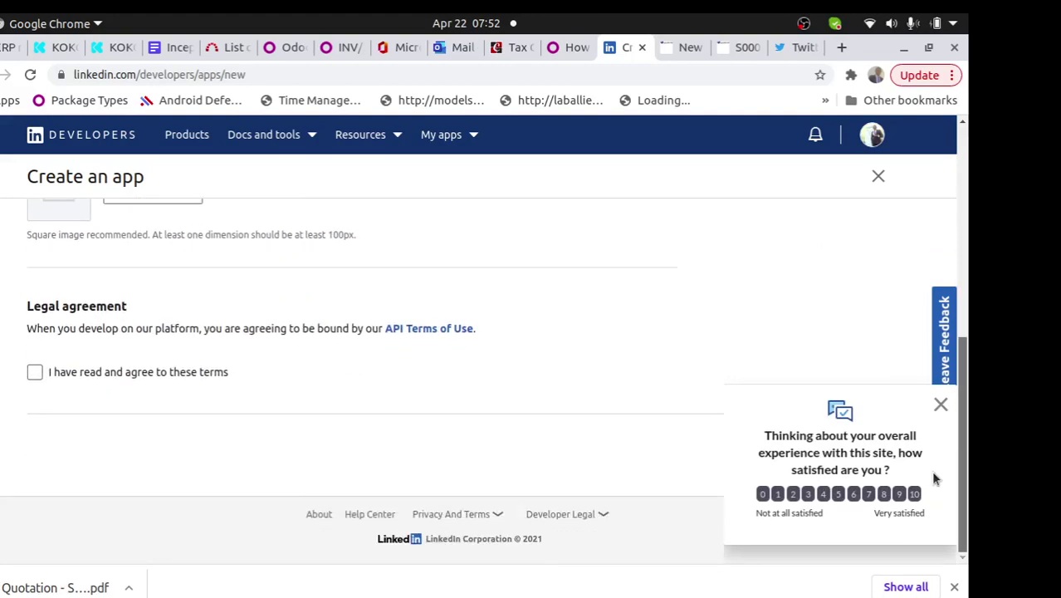
left_click(33, 374)
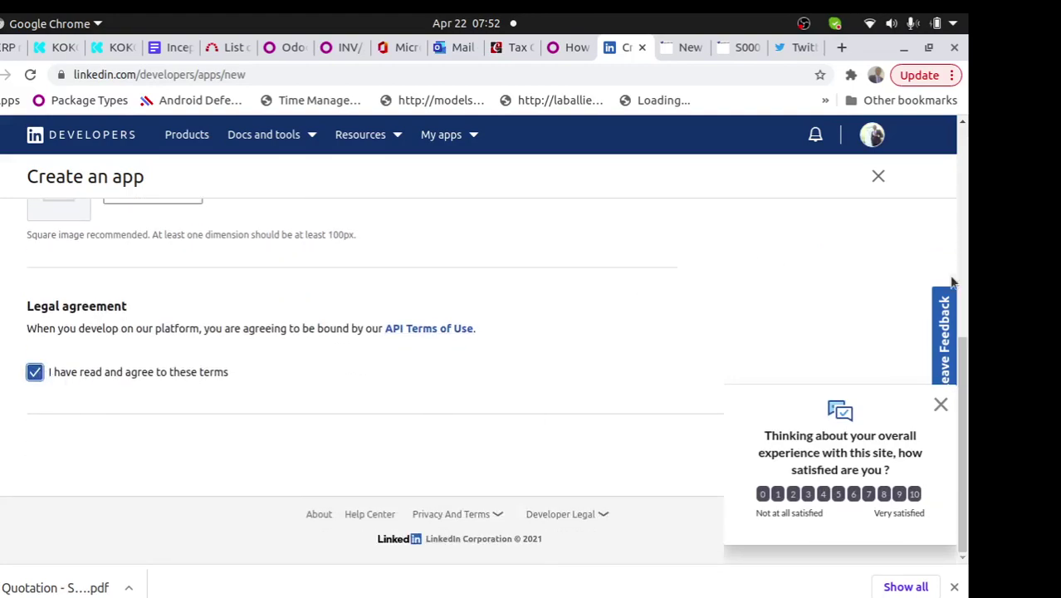
left_click(942, 405)
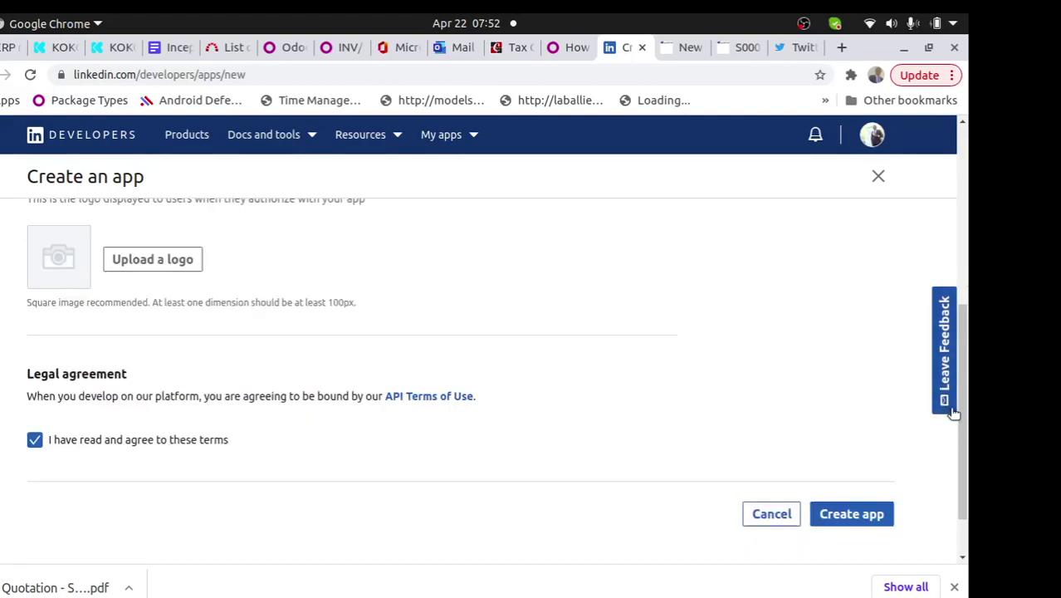
left_click(852, 514)
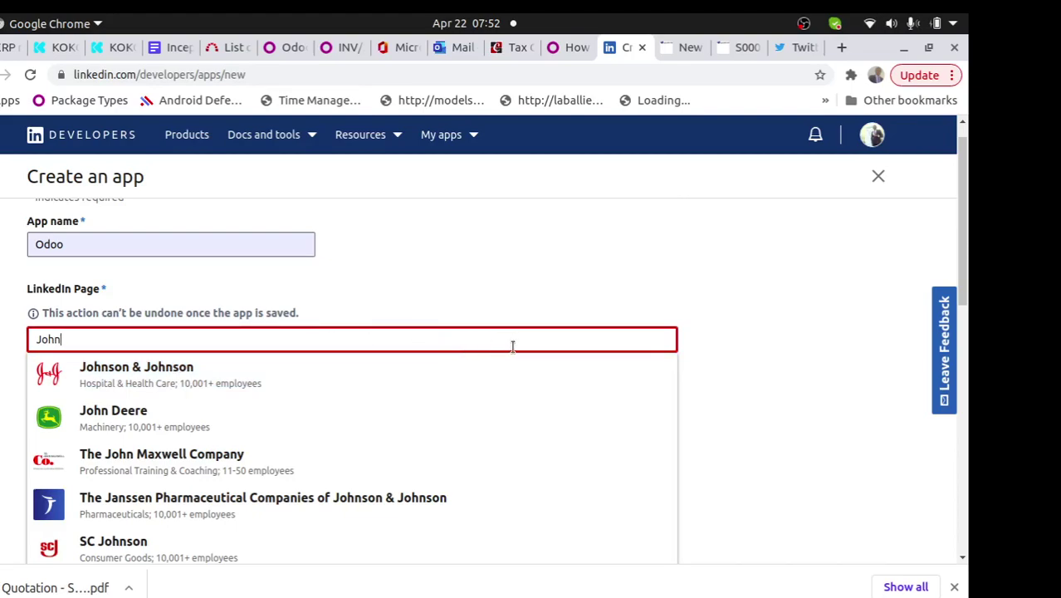
left_click_drag(970, 284, 969, 344)
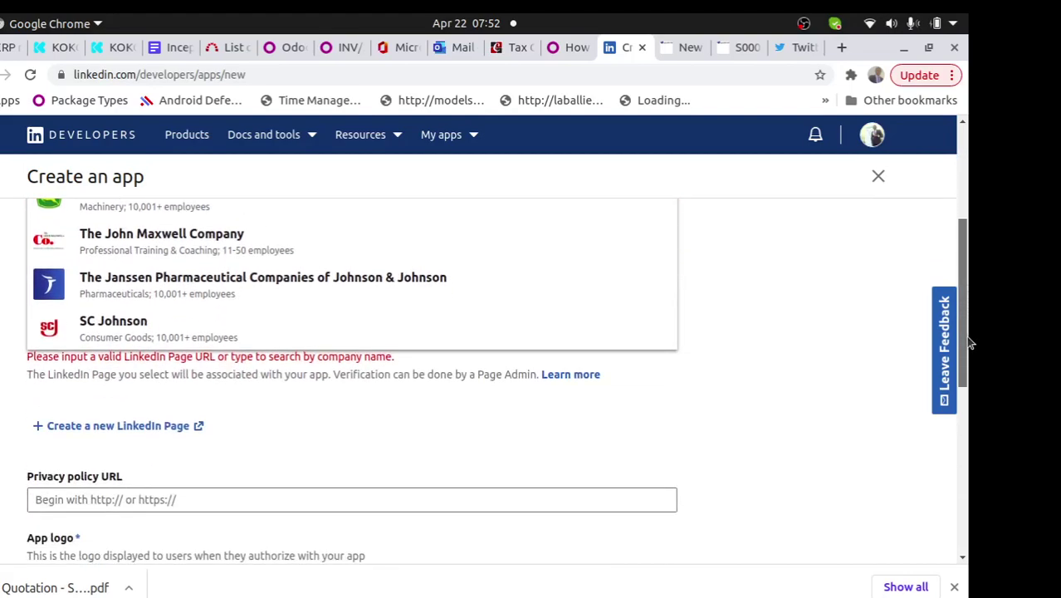
left_click_drag(970, 343, 969, 269)
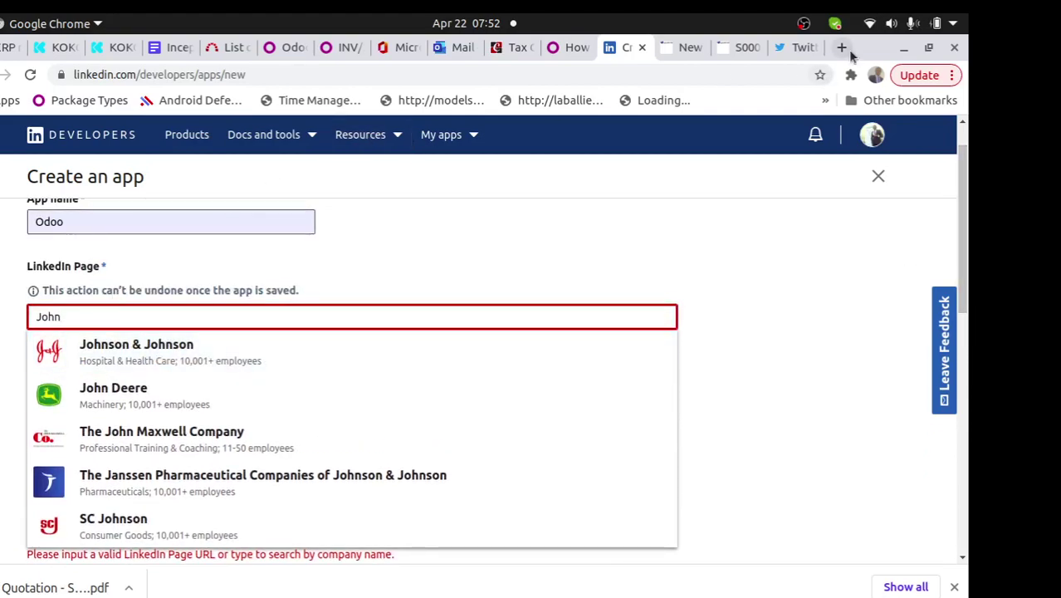
Duplicate the app creation page in a new browser tab and search Google there for "Lighting Solutions Ltd,"
right_click(612, 48)
left_click(665, 146)
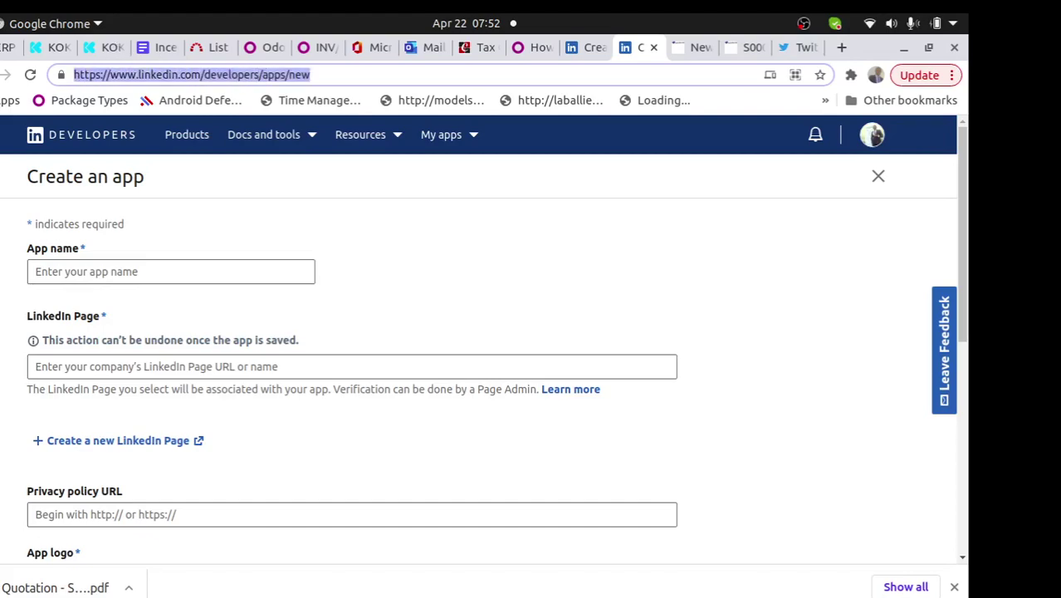
type("lighting ")
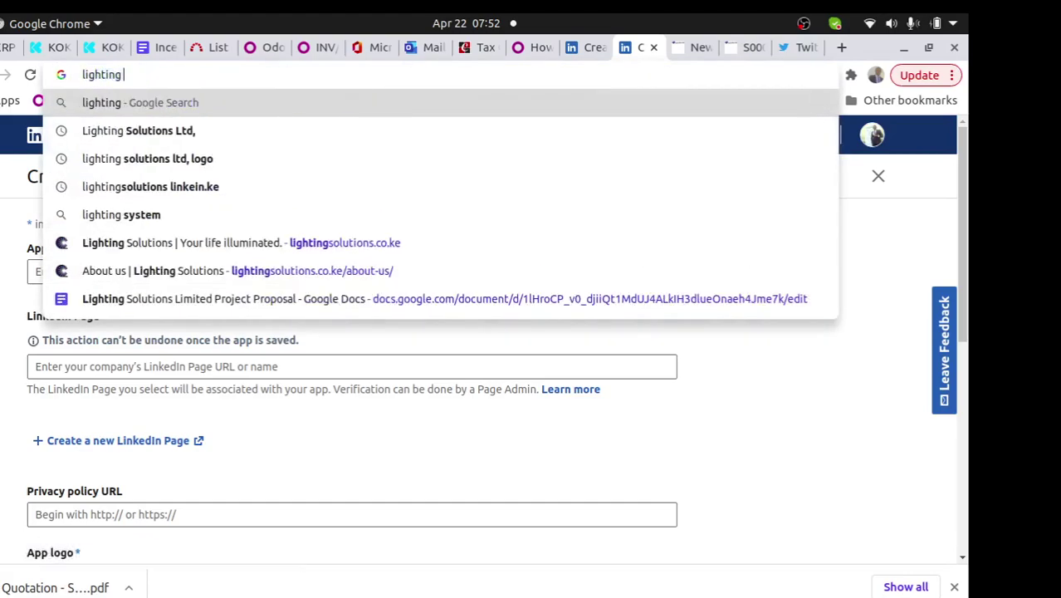
type("s")
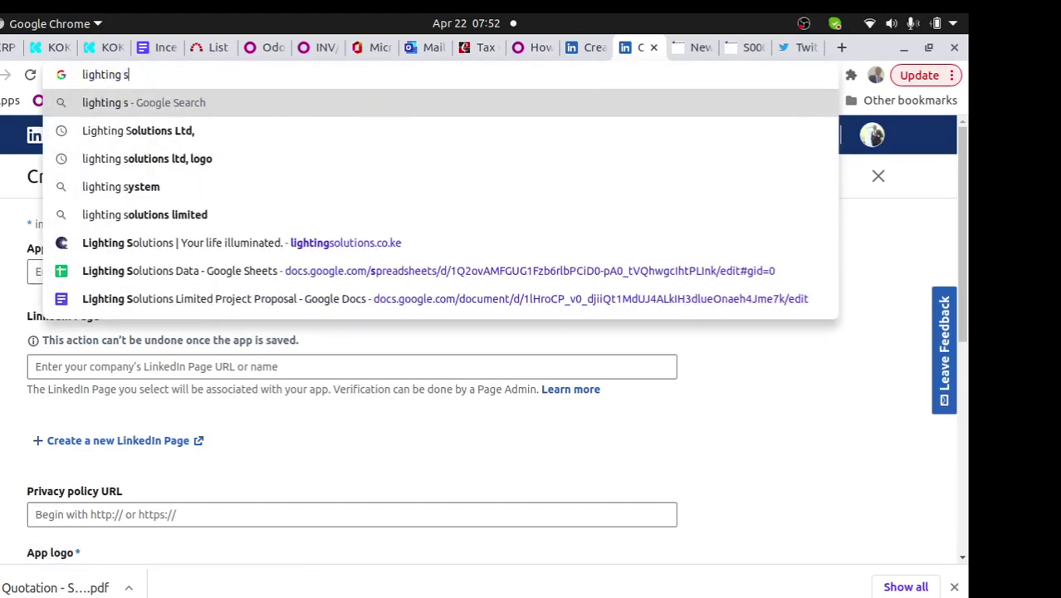
left_click(119, 139)
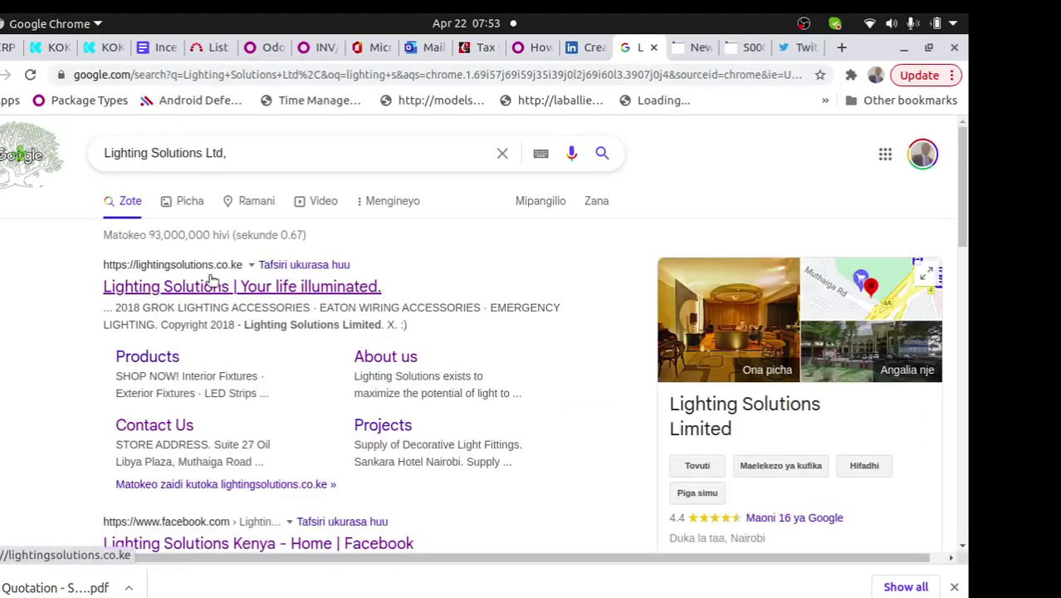
Refine the Google search to "Lighting Solutions Ltd linkedin" and open the company's LinkedIn page
left_click(247, 153)
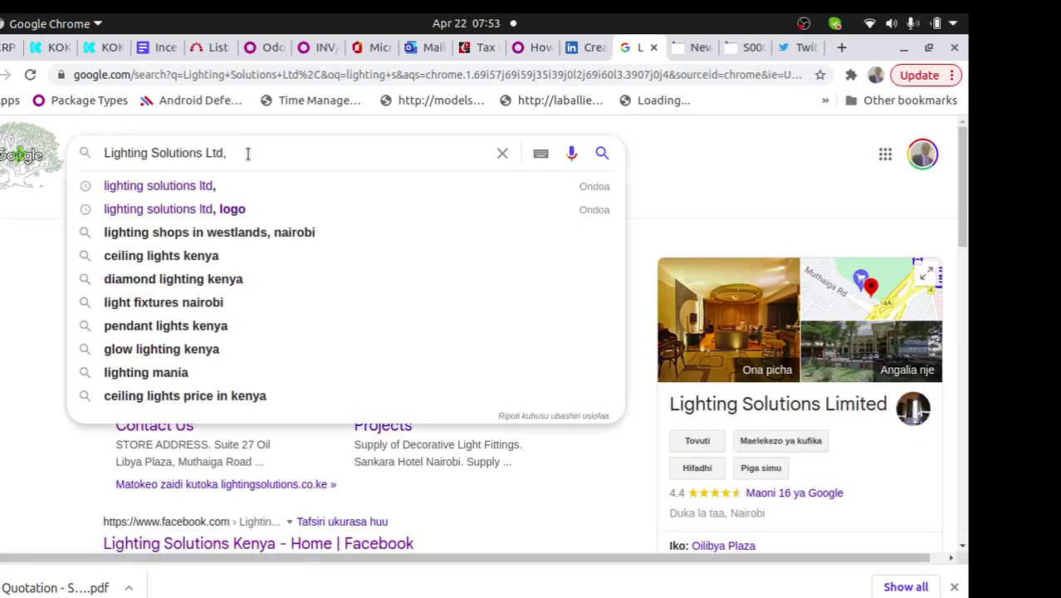
type("linke")
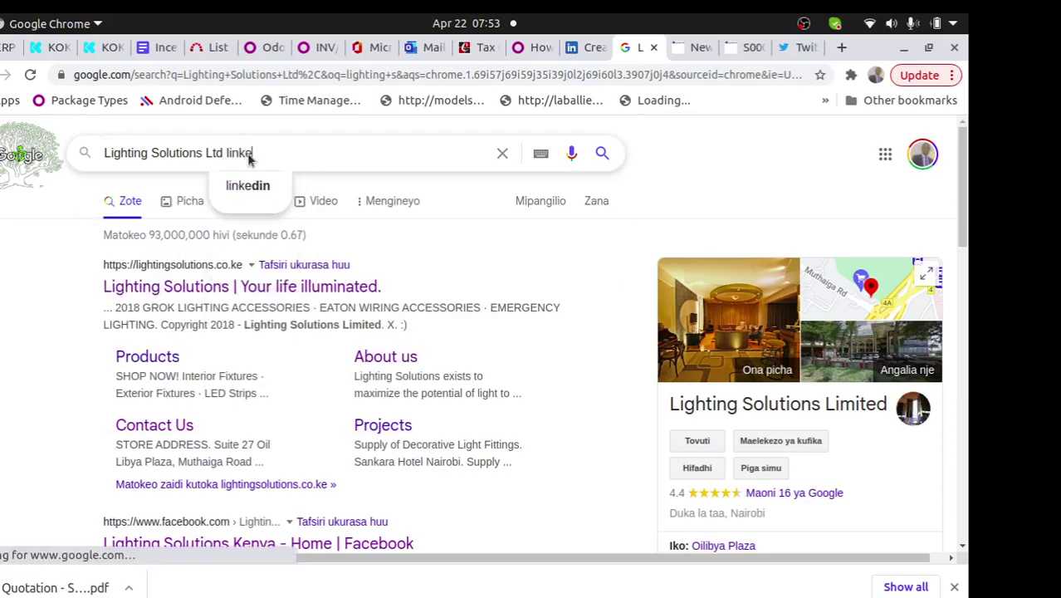
type("din")
key("Return")
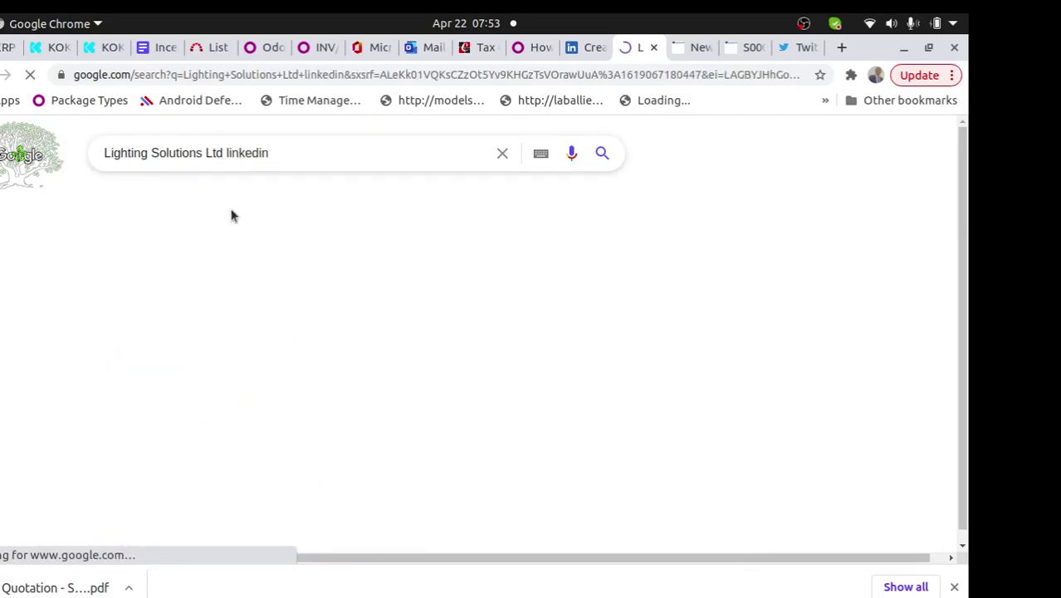
left_click(207, 289)
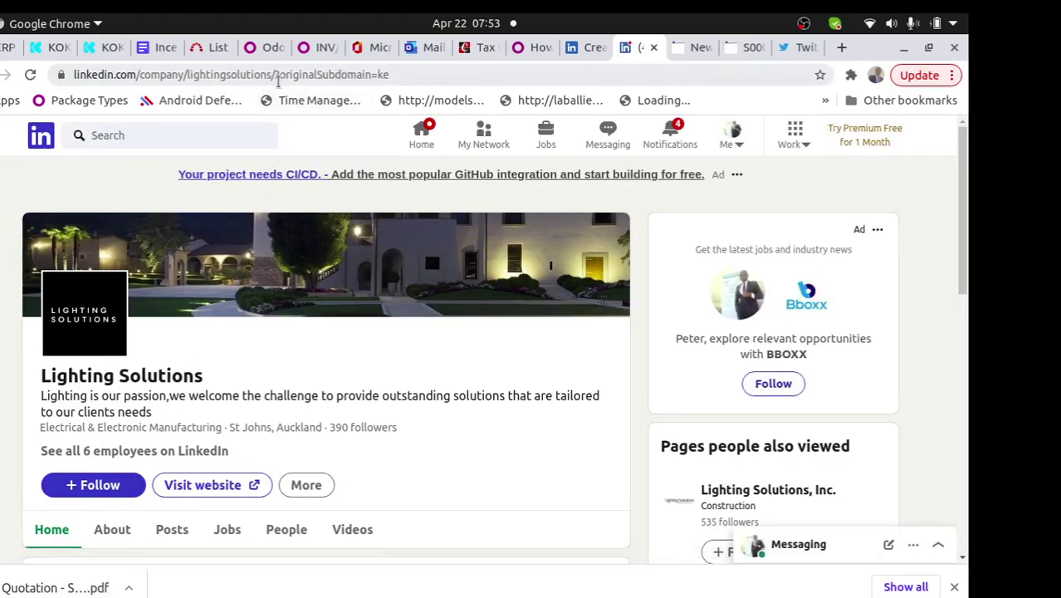
Copy the Lighting Solutions company page URL without its query part and use it as the app form's LinkedIn Page
left_click_drag(267, 73, 74, 74)
key("ctrl+c")
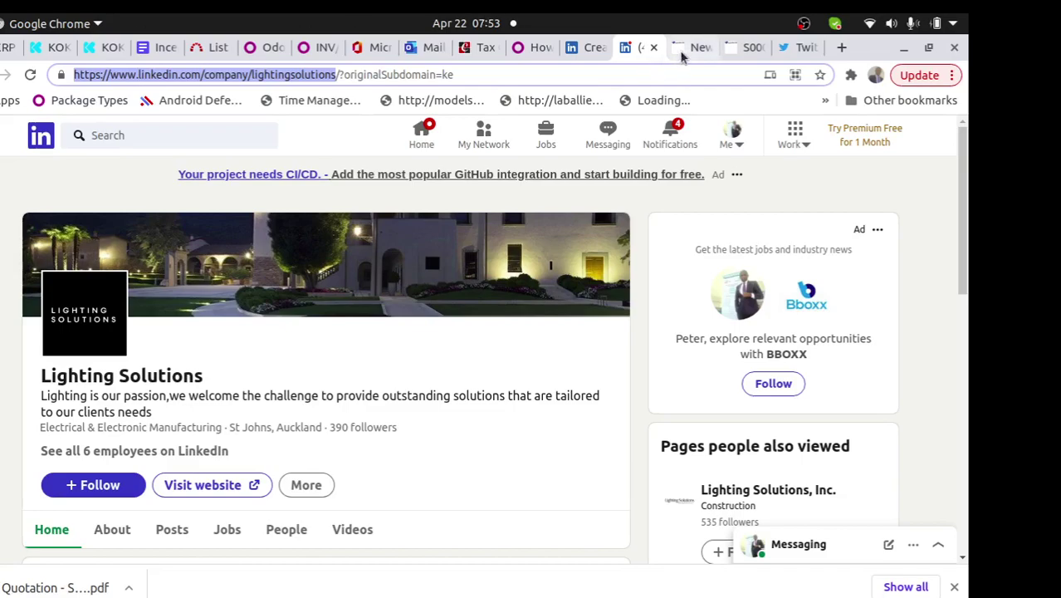
left_click(581, 47)
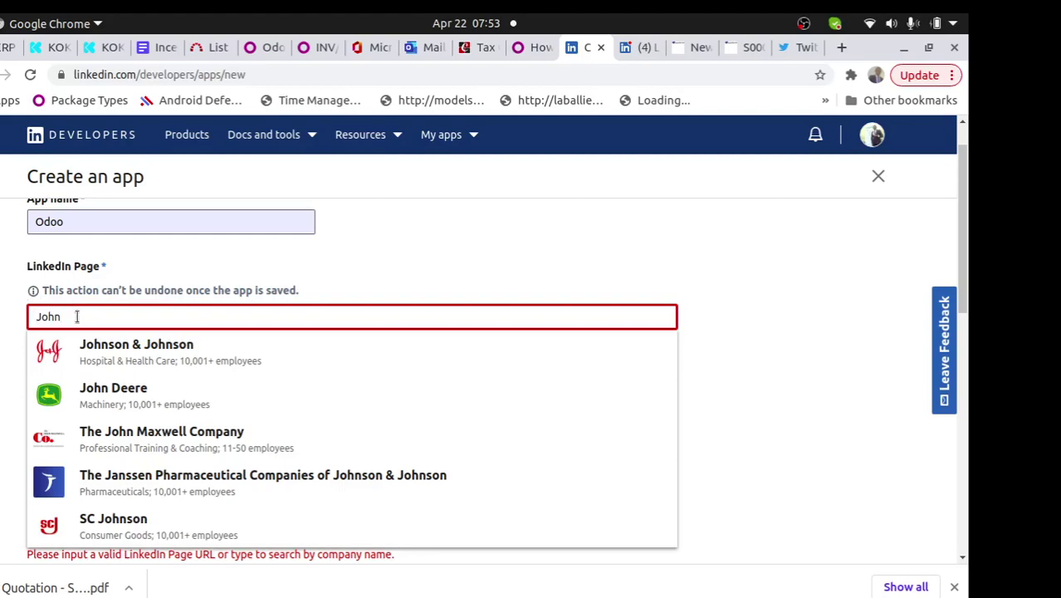
key("ctrl+v")
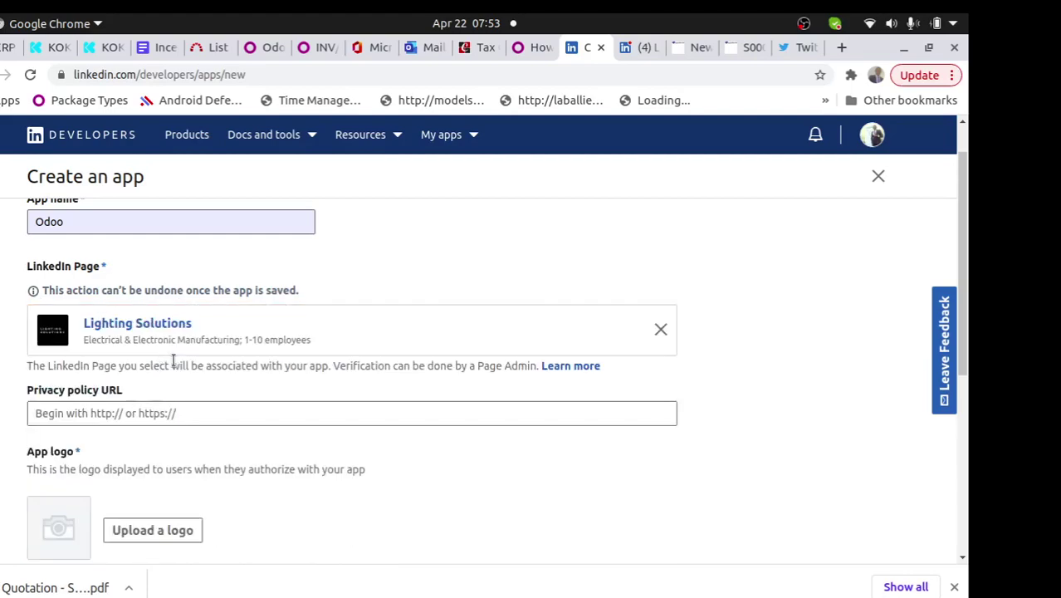
Check the linked Lighting Solutions page from the app form, and return to the form to review its remaining fields
left_click(169, 329)
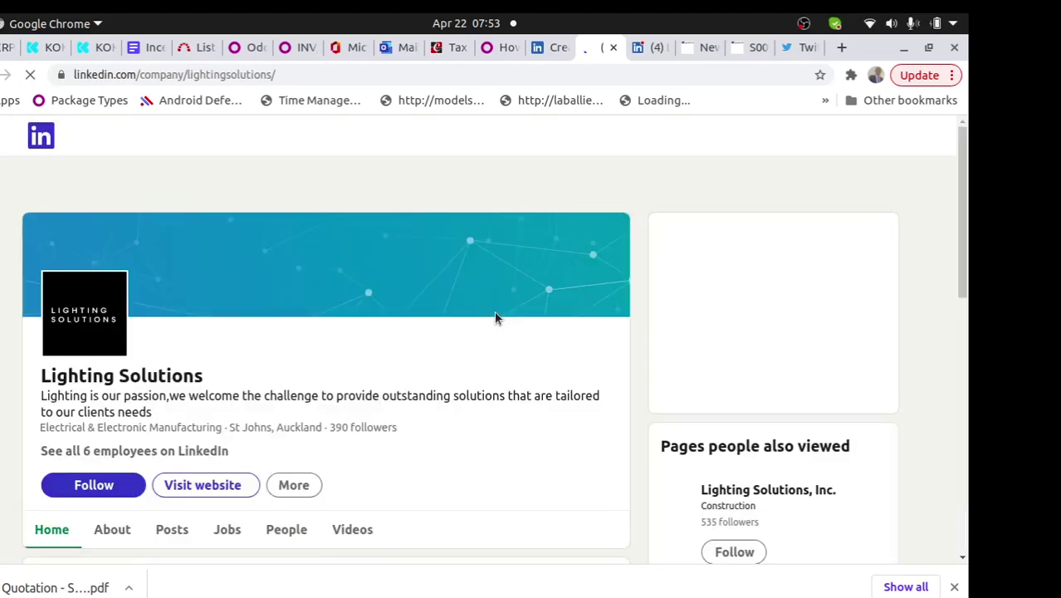
left_click(550, 48)
left_click(189, 412)
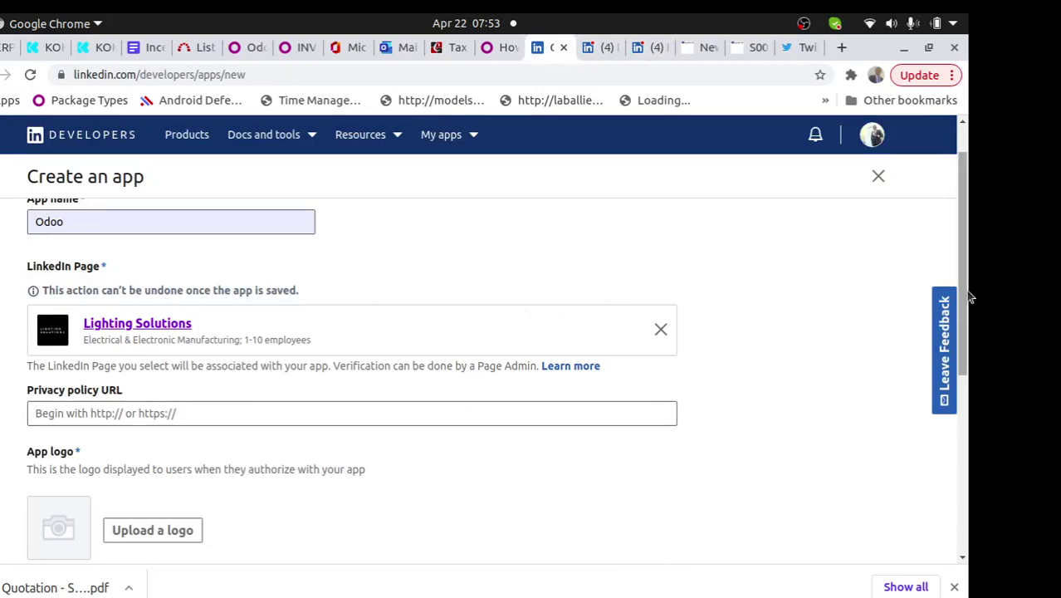
scroll(963, 315, "down", 3)
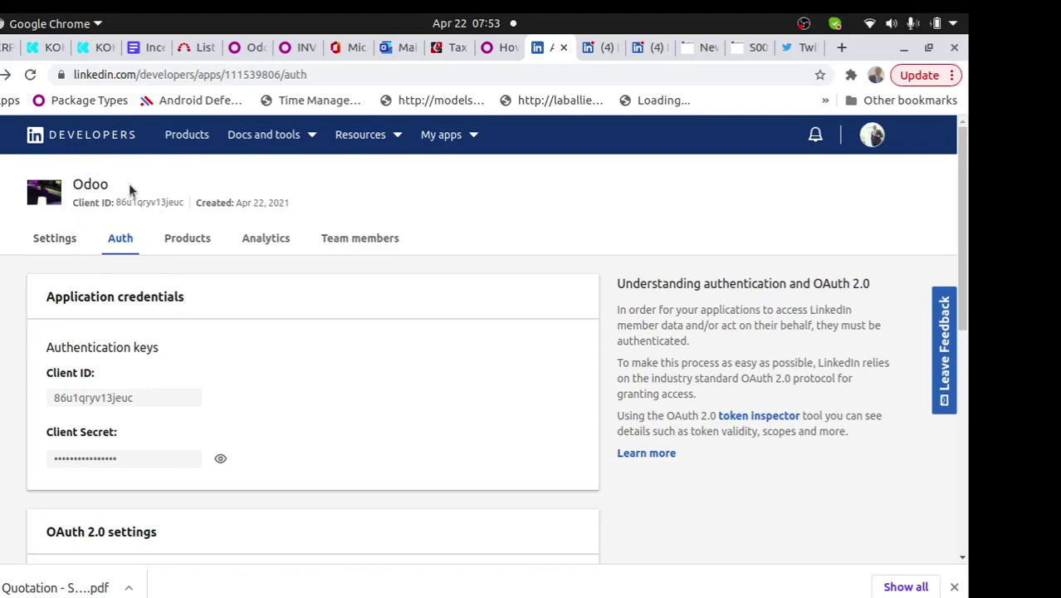
Reveal the client secret in the existing Odoo app's authentication keys, and highlight the Client ID and client secret values
left_click_drag(129, 190, 27, 187)
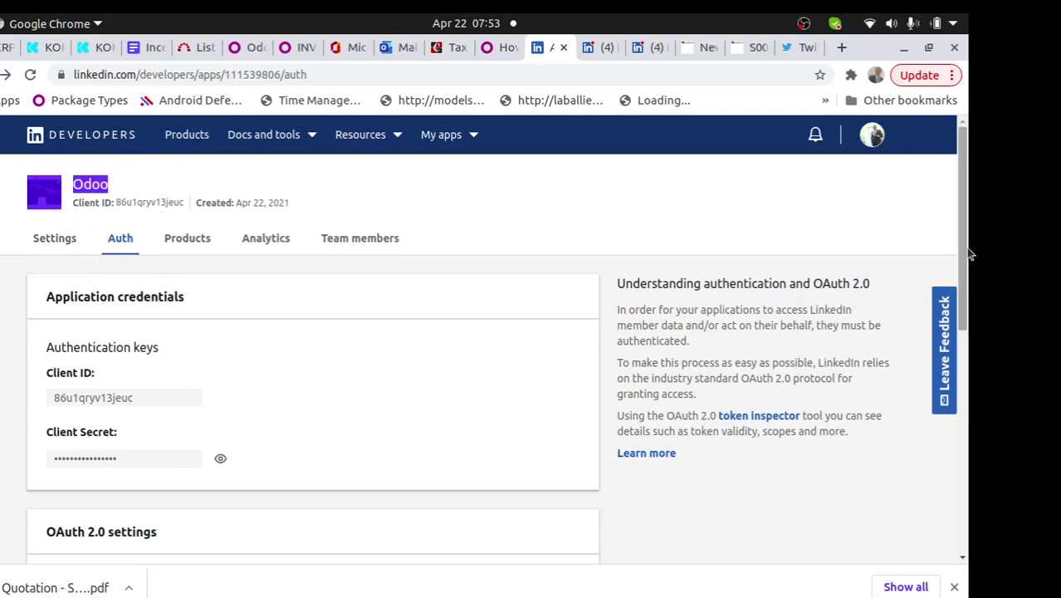
left_click_drag(123, 382, 49, 374)
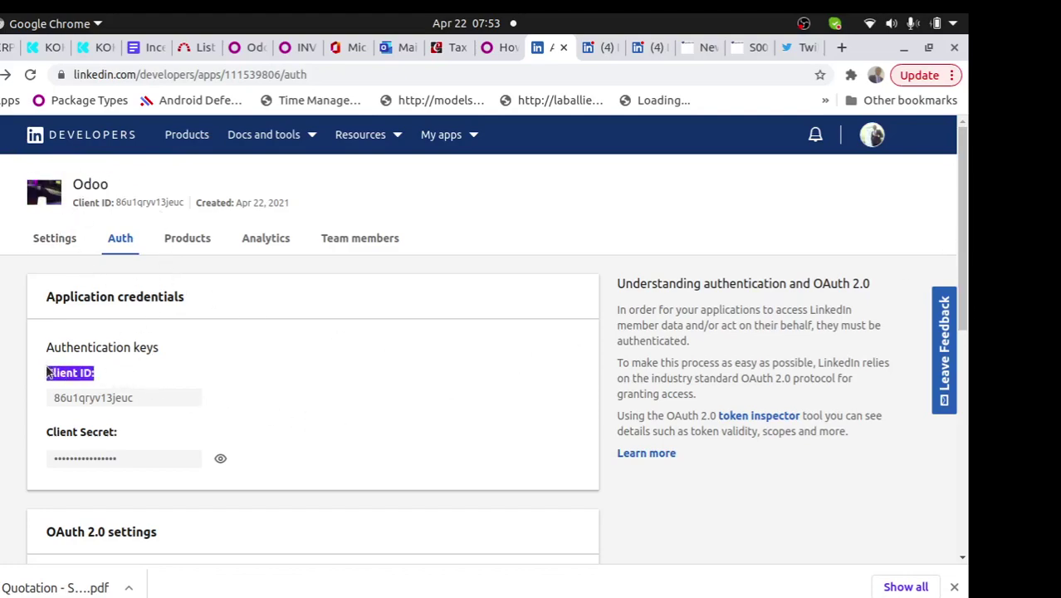
left_click(154, 453)
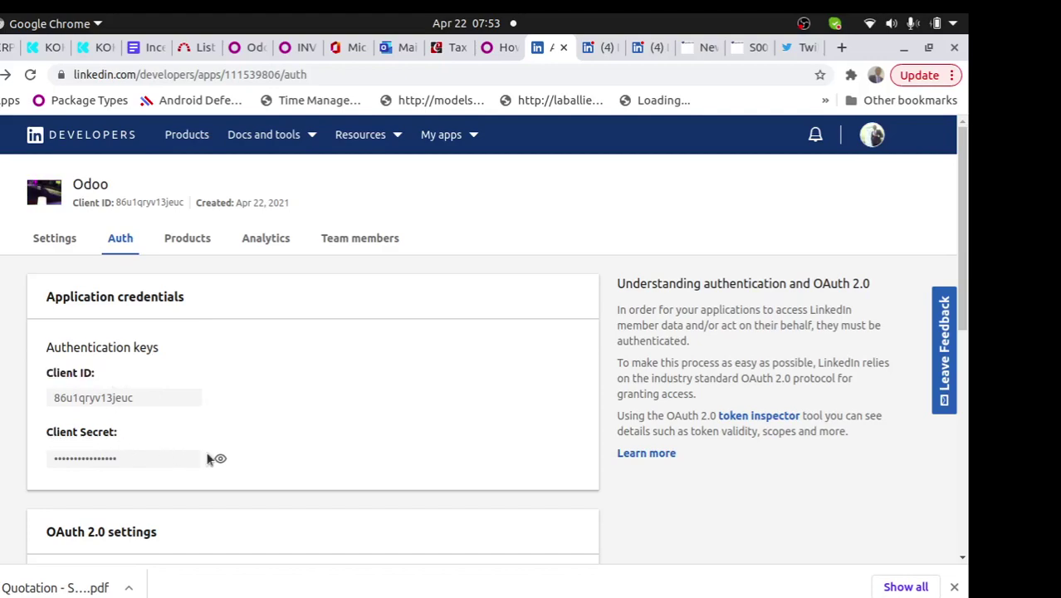
left_click(220, 458)
left_click_drag(167, 399, 36, 381)
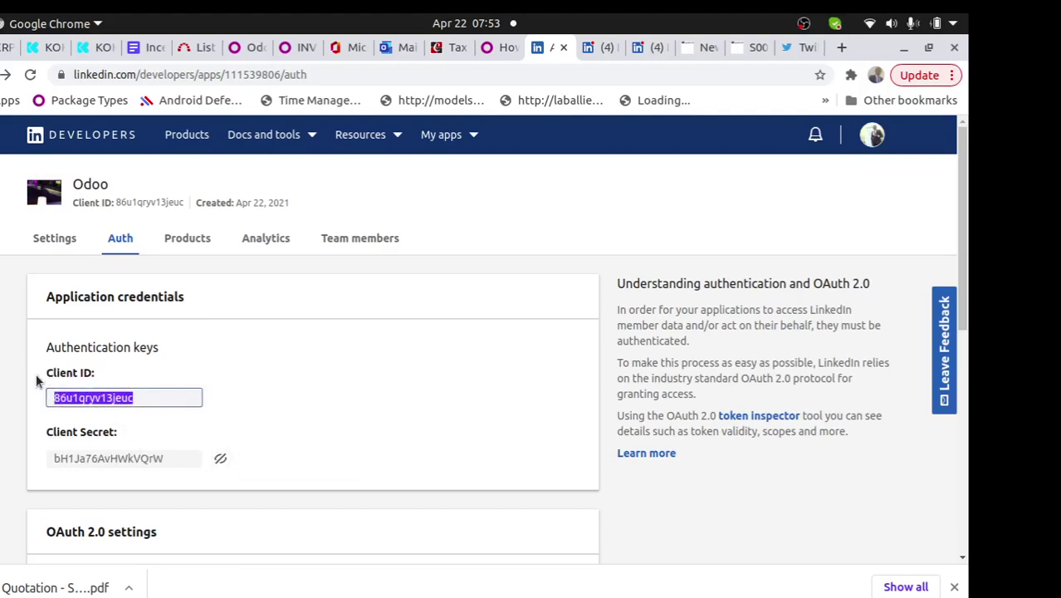
left_click_drag(174, 462, 46, 455)
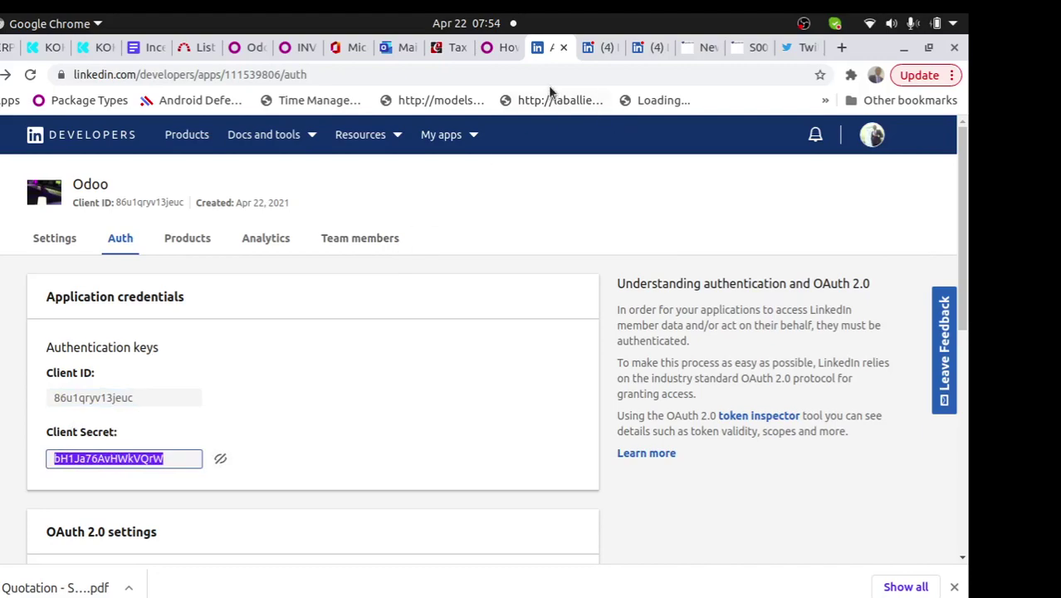
Highlight the App ID and App Secret labels in Odoo's LinkedIn account configuration, and save the Social Marketing settings
left_click(700, 48)
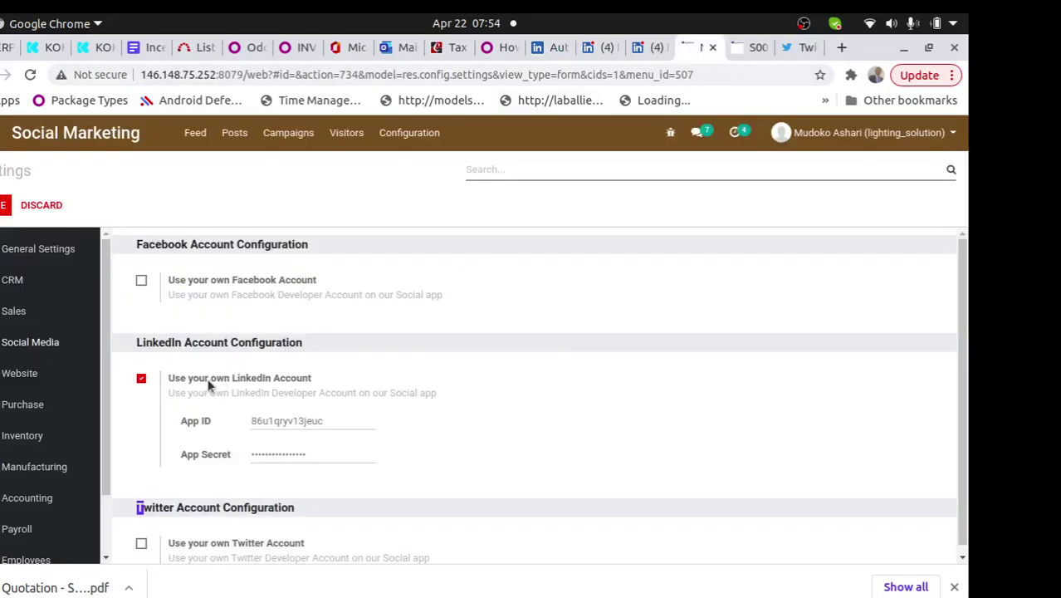
left_click_drag(212, 421, 177, 422)
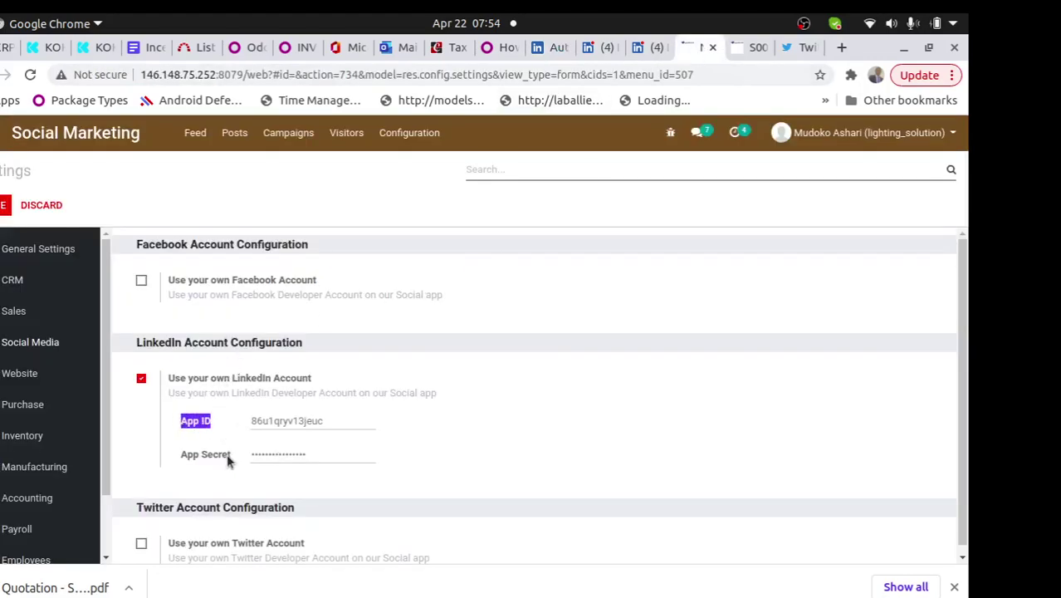
left_click_drag(222, 456, 172, 446)
left_click(3, 212)
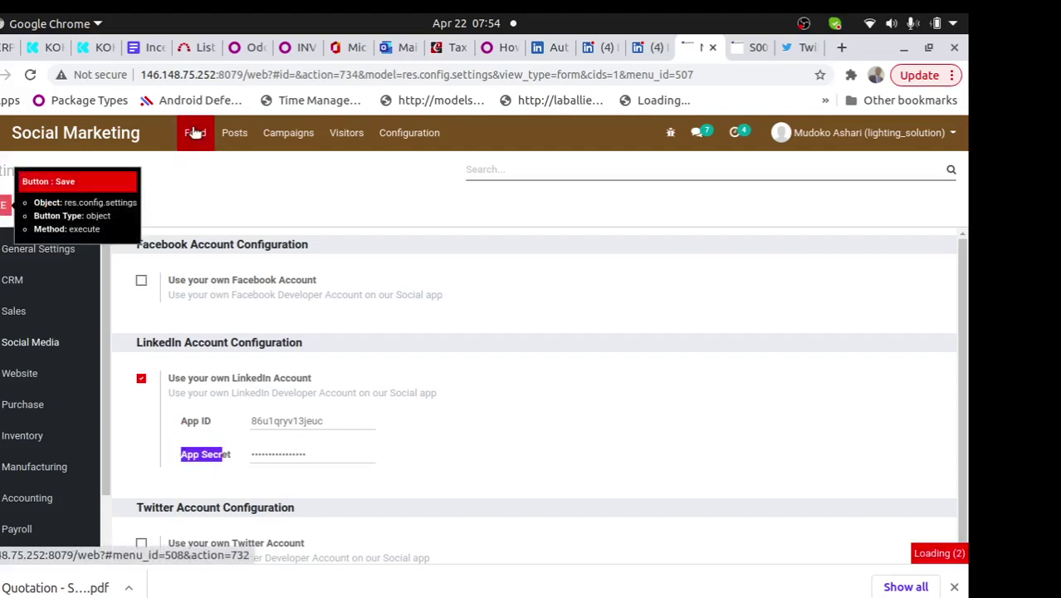
Open the Social Marketing feed and start adding a stream to check which social media can be linked
left_click(193, 133)
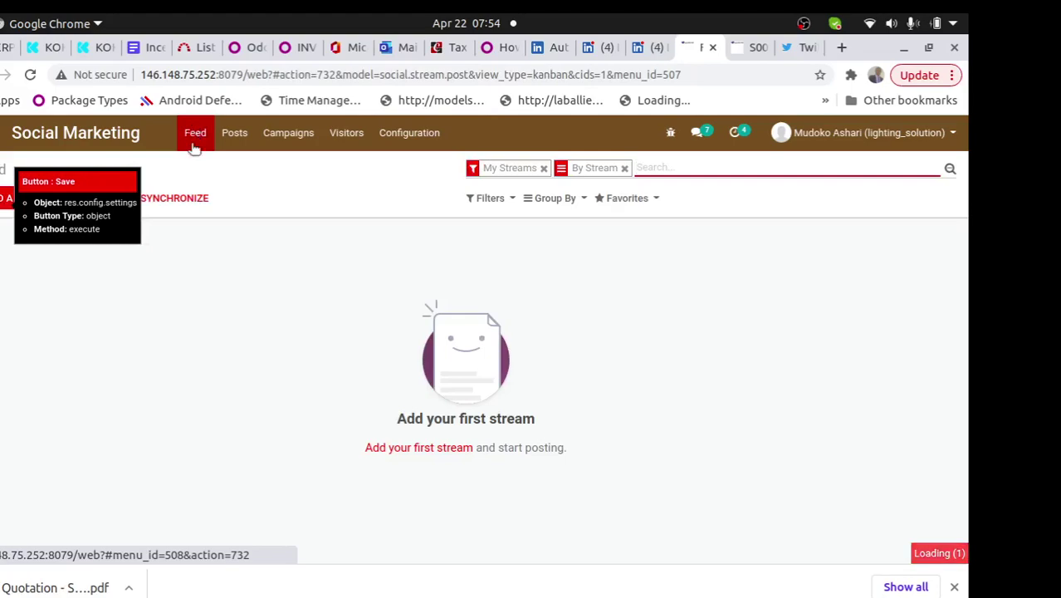
left_click(27, 197)
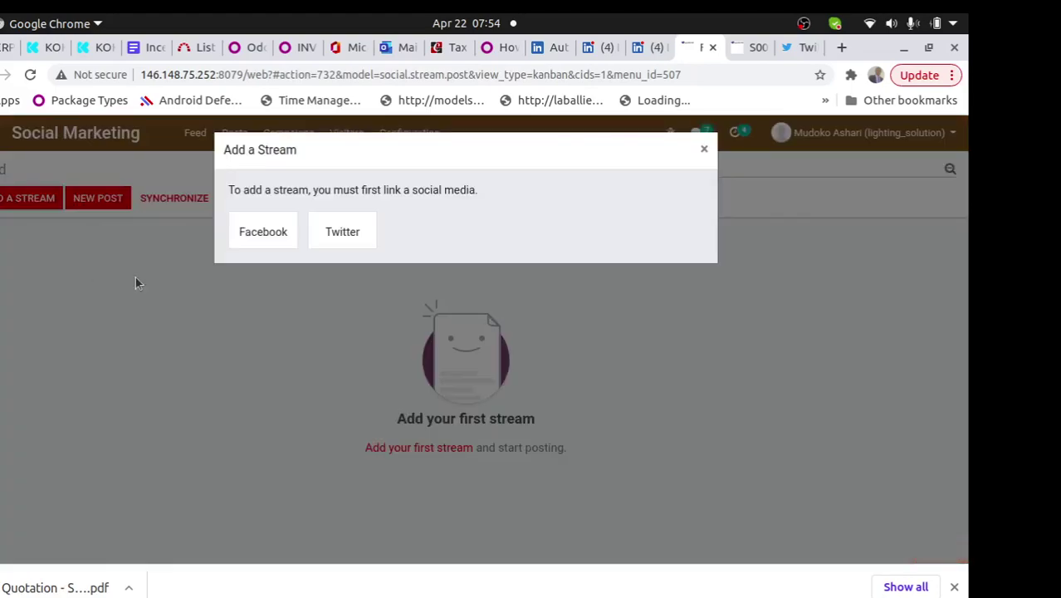
left_click(262, 278)
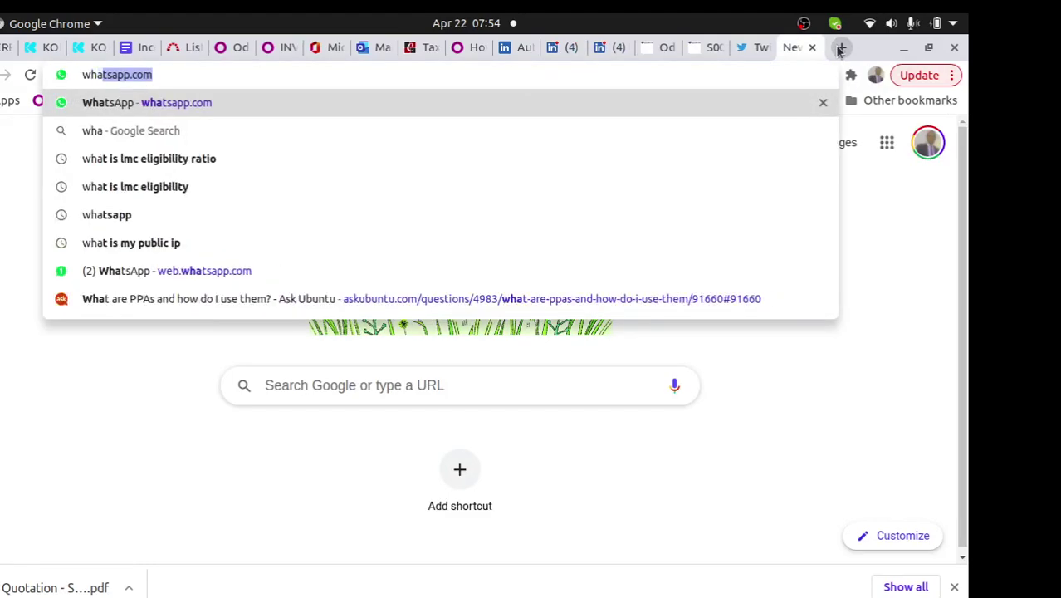
Go to WhatsApp Web and open the Facebook create-an-app documentation link from the chat with the setup instructions
key("Return")
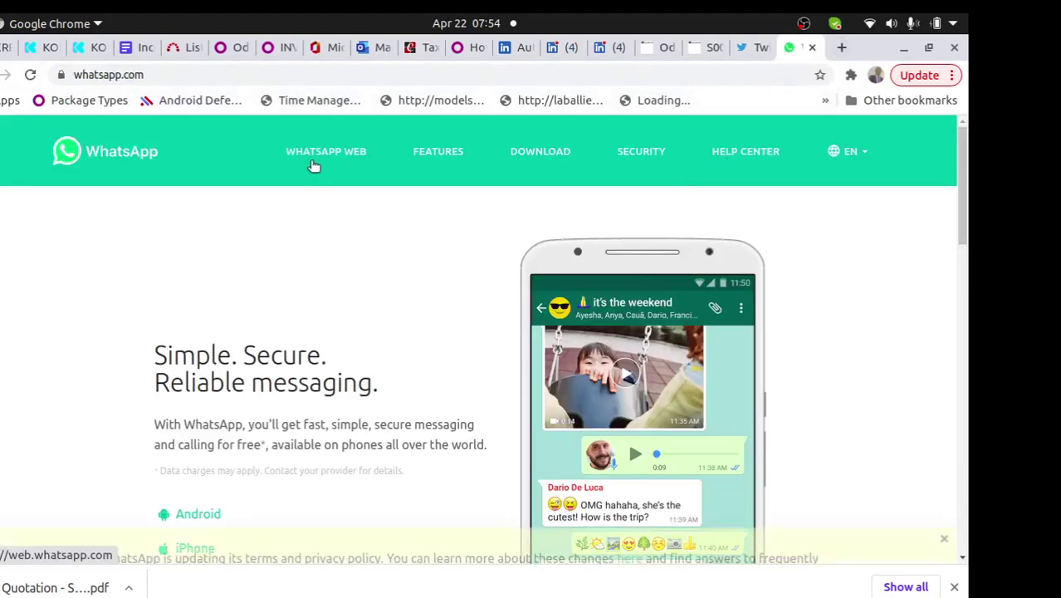
left_click(311, 158)
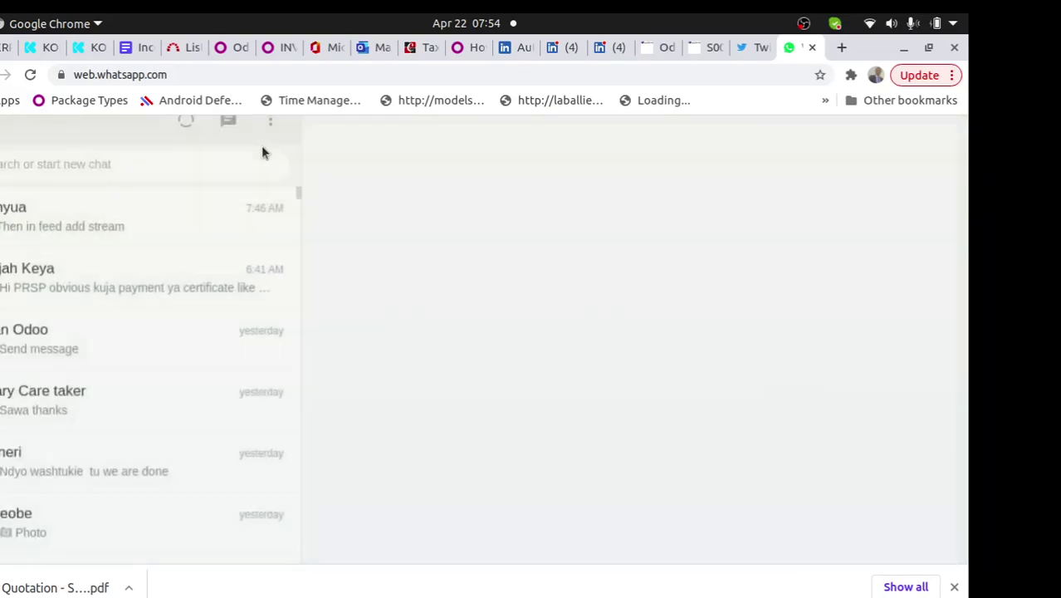
left_click(78, 227)
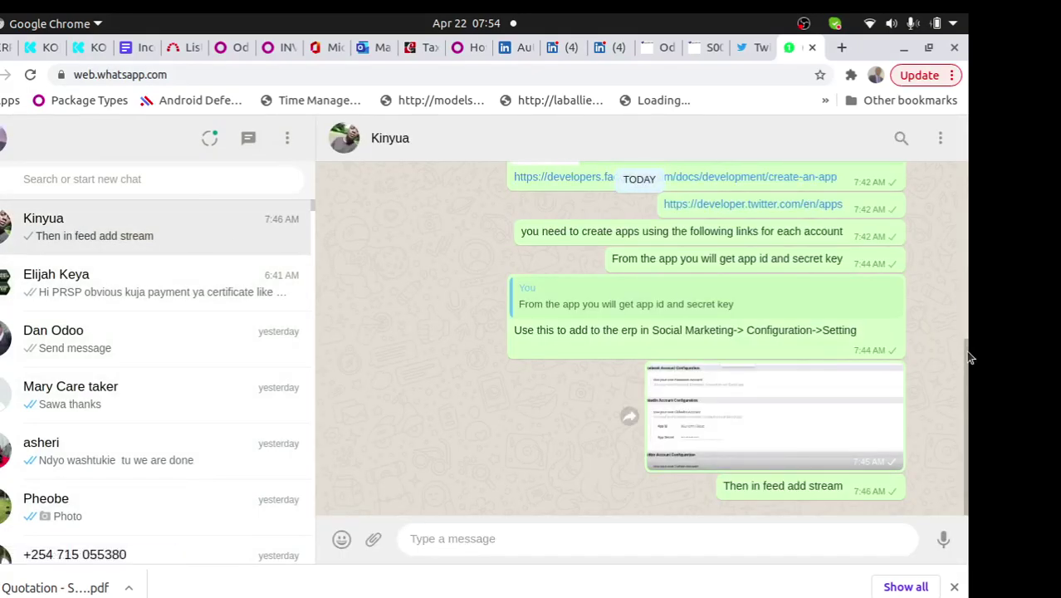
scroll(958, 299, "up", 3)
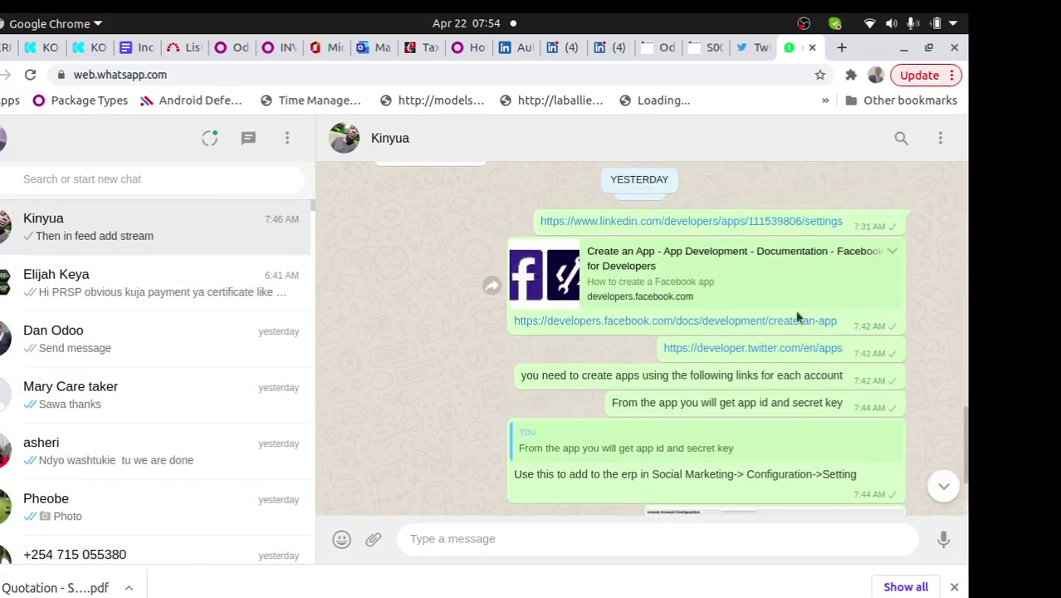
left_click(730, 324)
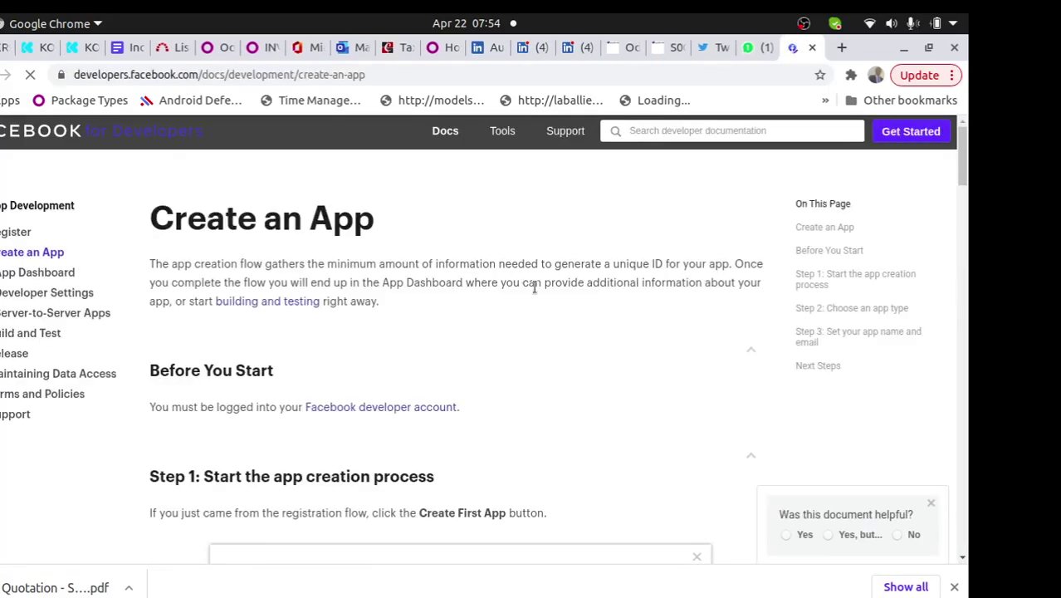
Review Facebook's Create an App guide, and open its linked developer account page to look over the registration steps
left_click_drag(968, 170, 886, 97)
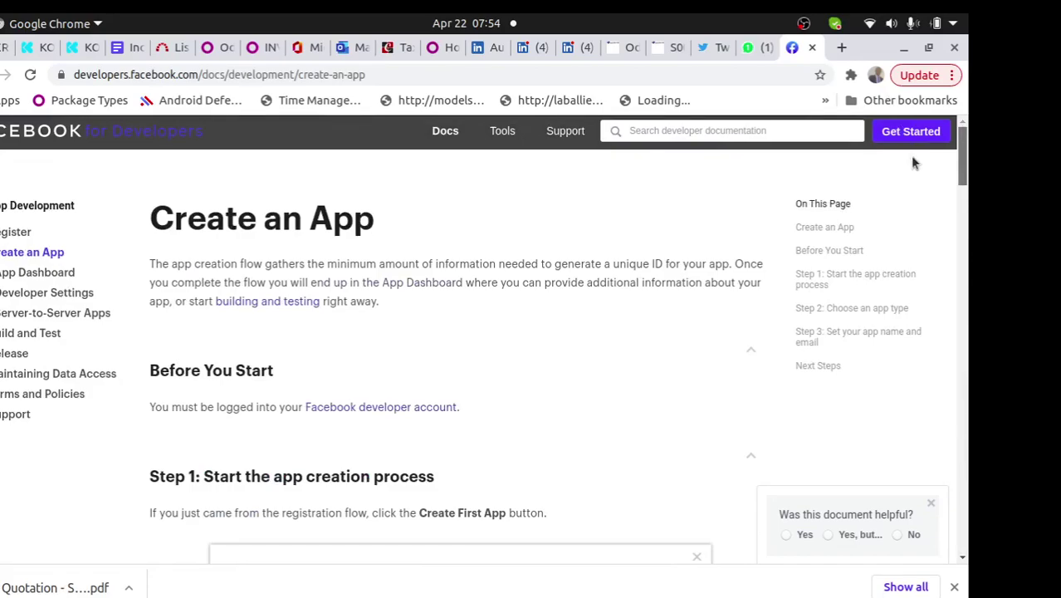
left_click_drag(913, 163, 920, 191)
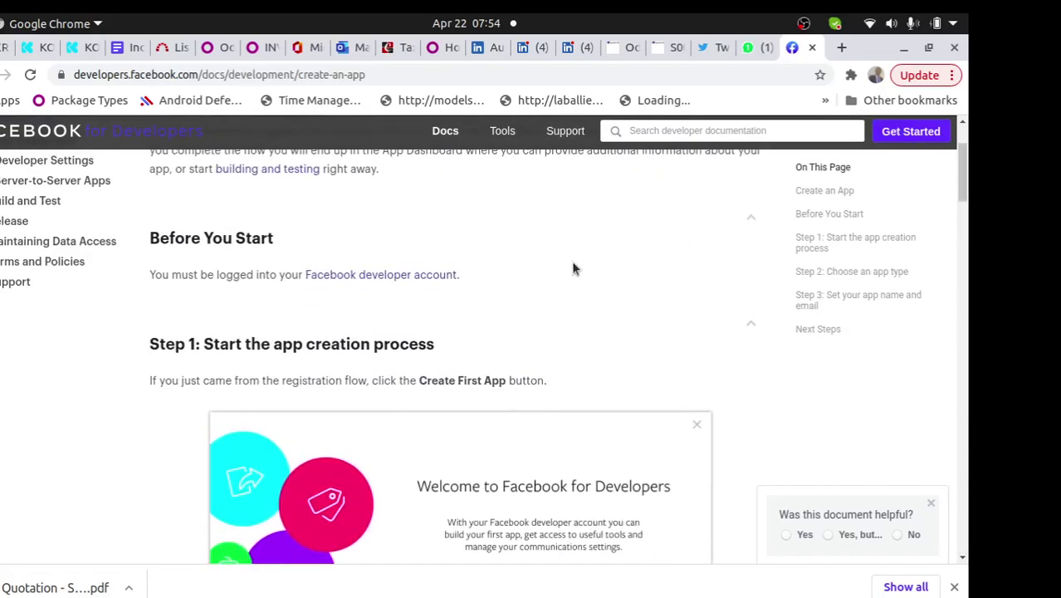
left_click(394, 276)
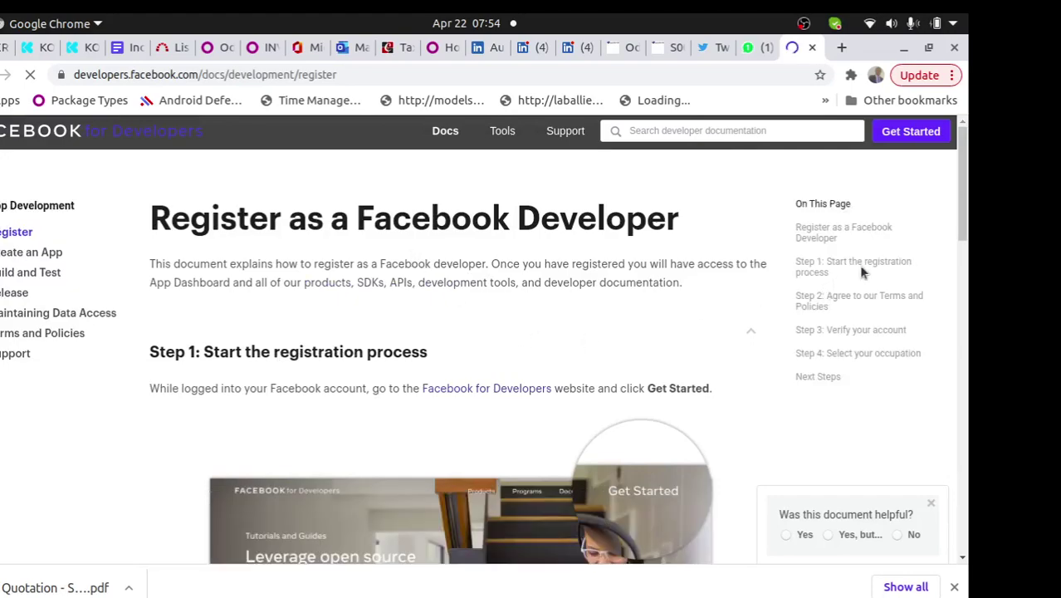
left_click_drag(961, 199, 573, 132)
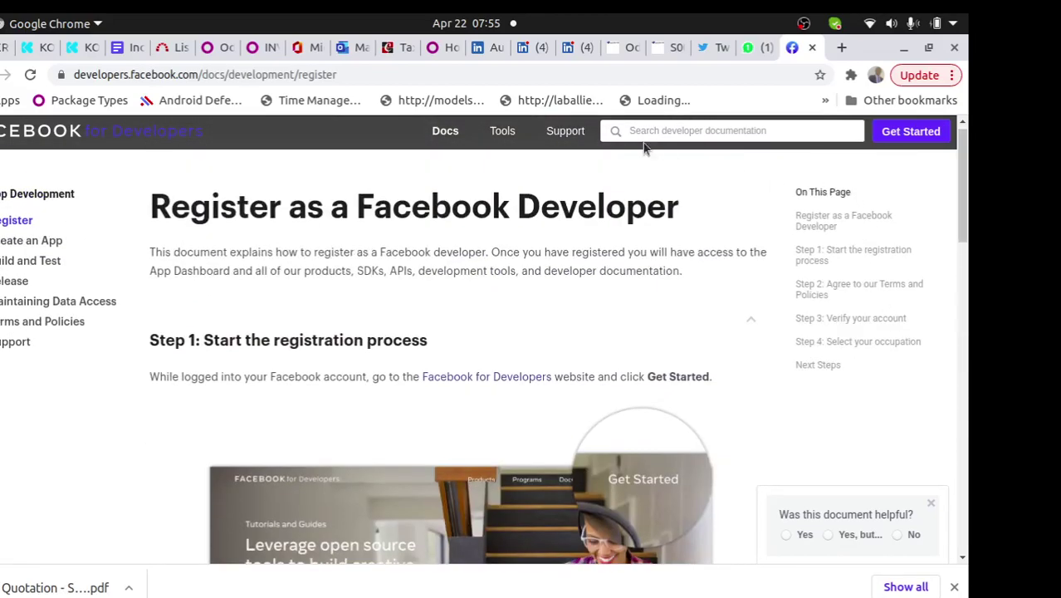
Open the Twitter developer apps link from the WhatsApp chat, accept the cookies, and examine the app creation page
left_click(762, 47)
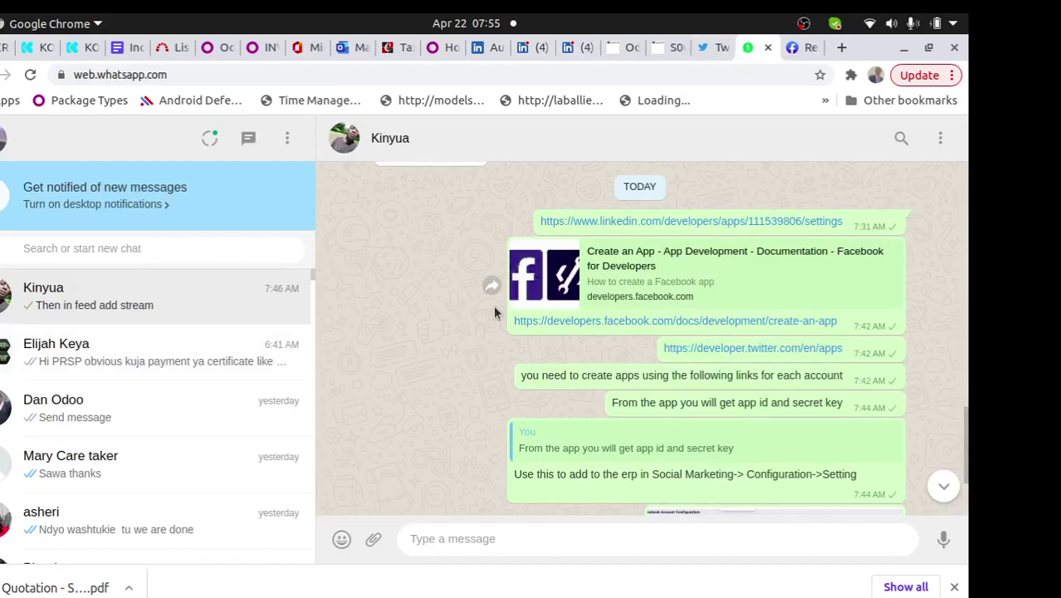
left_click(748, 348)
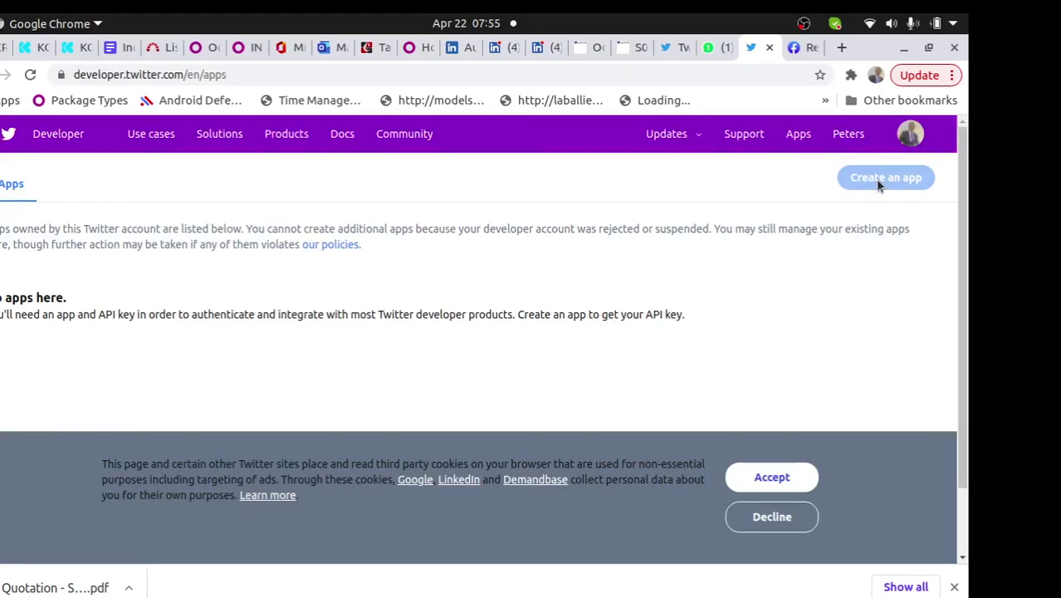
left_click(783, 487)
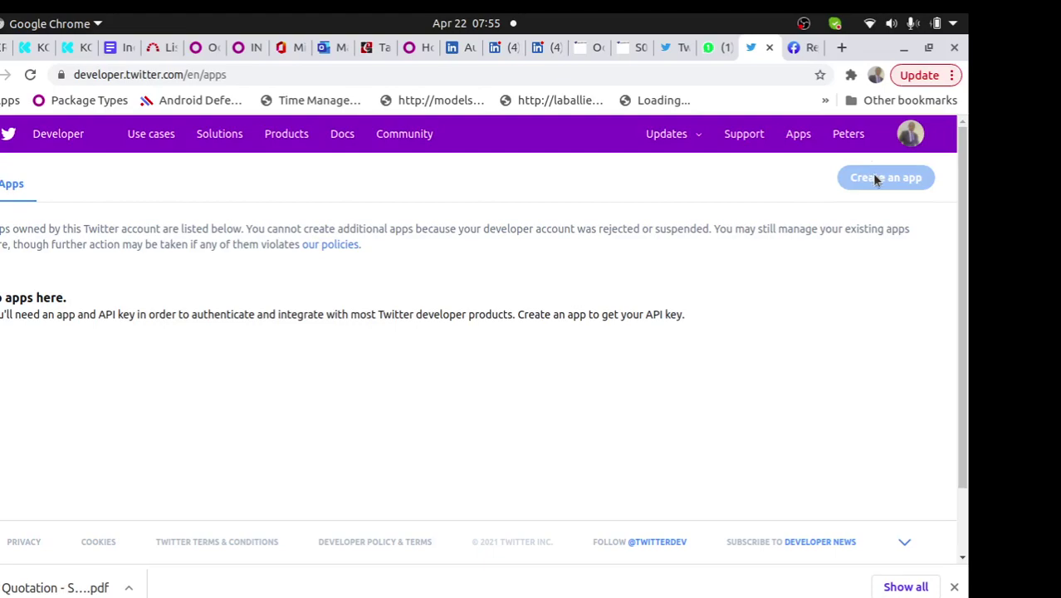
scroll(968, 298, "down", 2)
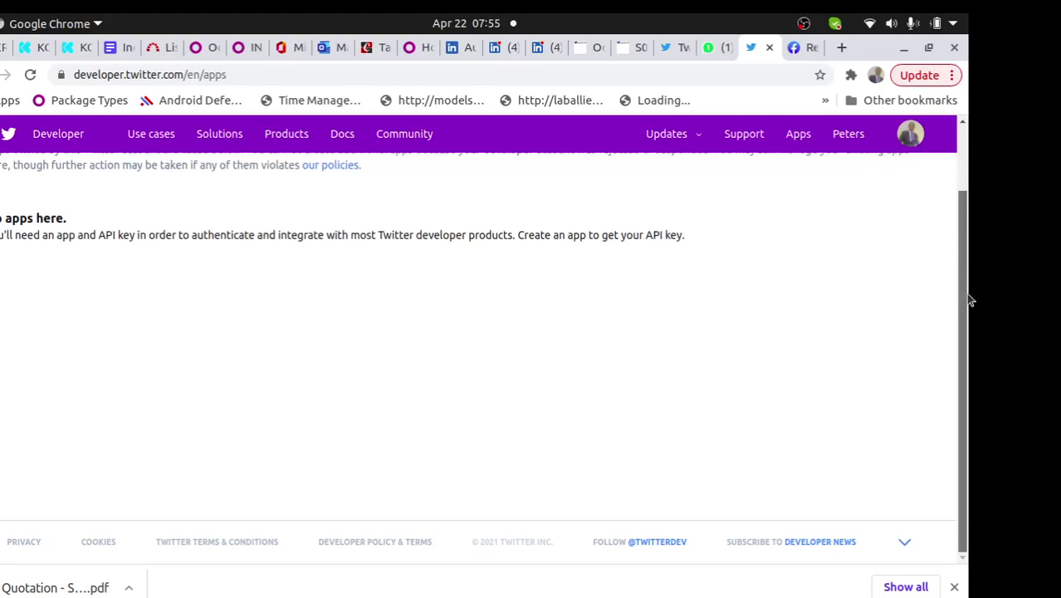
scroll(967, 298, "up", 2)
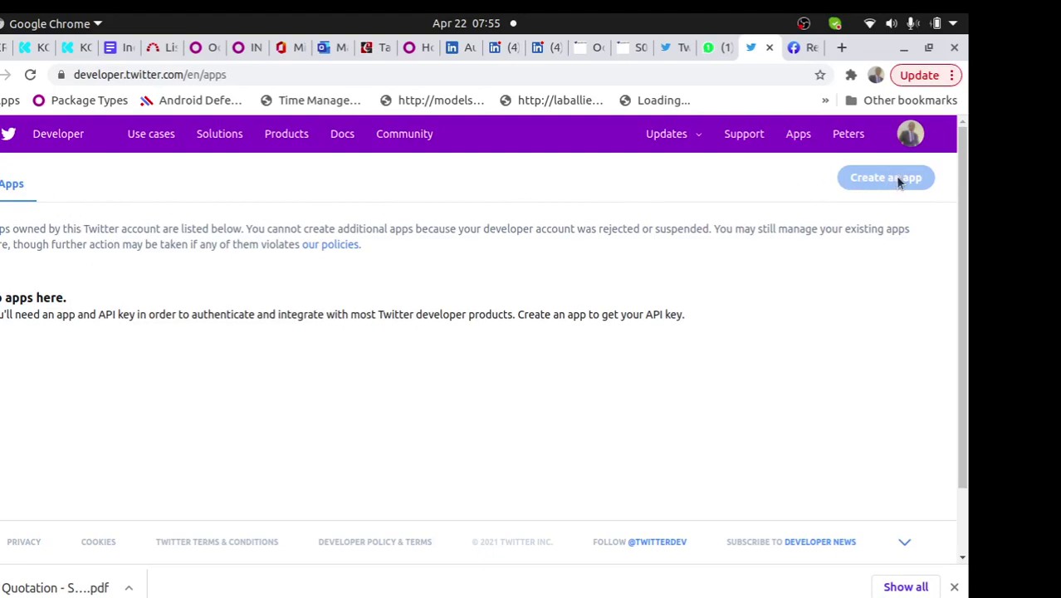
mouse_move(287, 134)
left_click(3, 562)
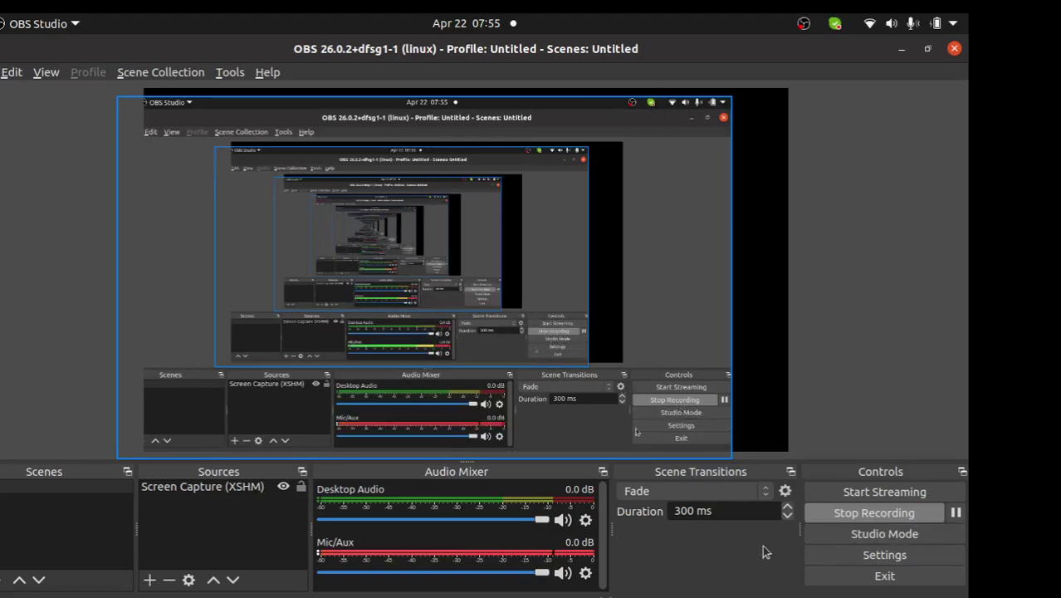
left_click(901, 50)
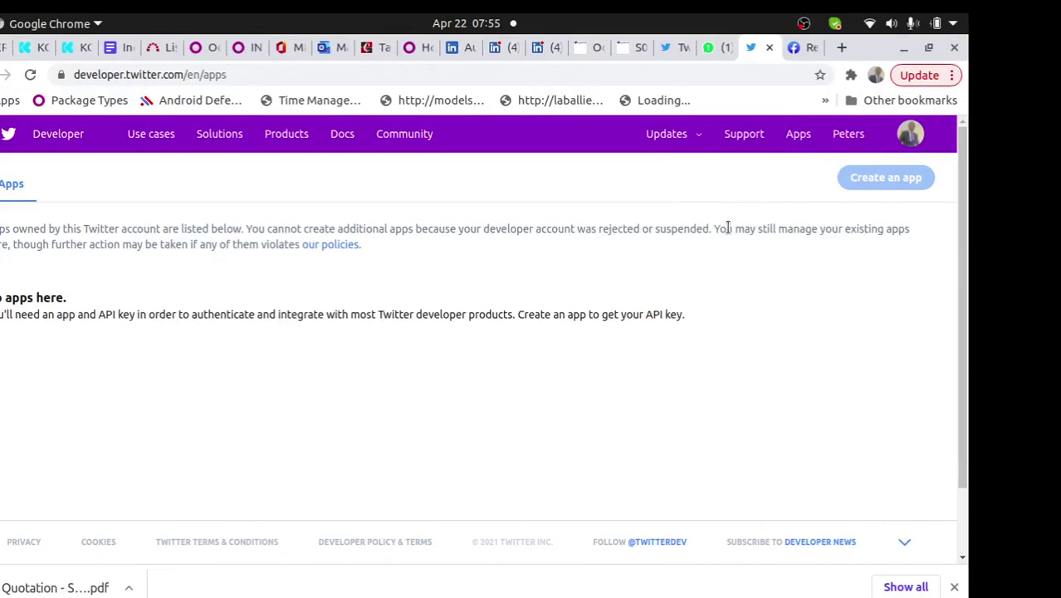
Return to Odoo's Social Marketing feed and show its configuration options
left_click(628, 47)
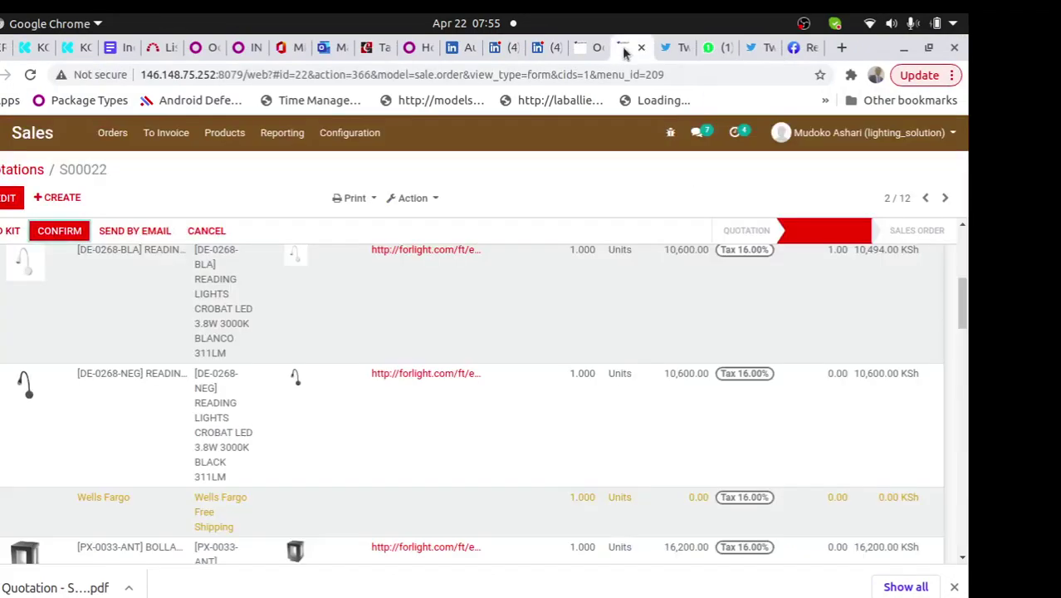
left_click(582, 49)
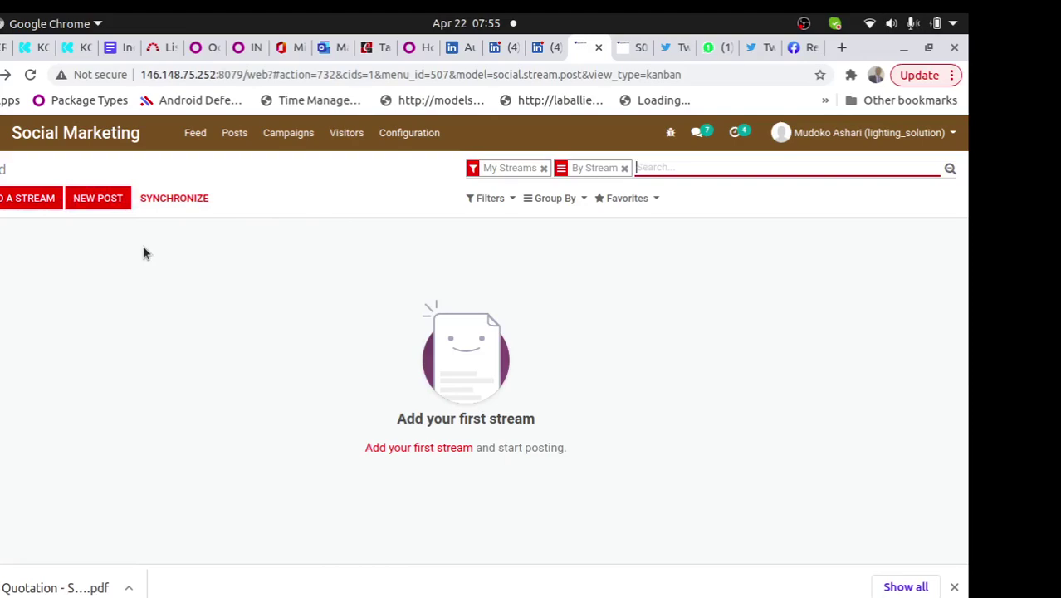
left_click(432, 141)
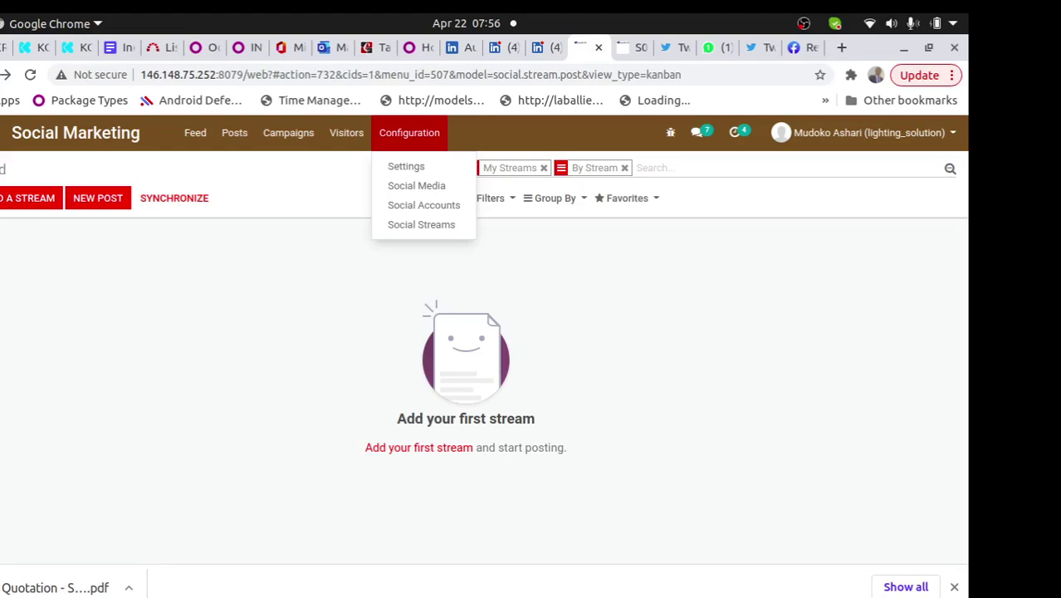
left_click(1, 515)
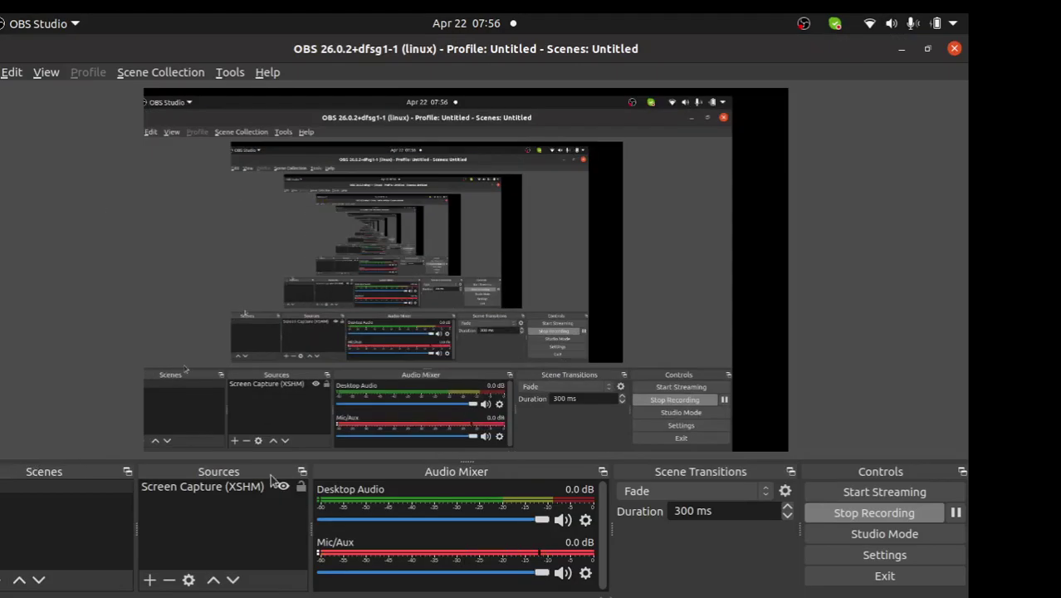